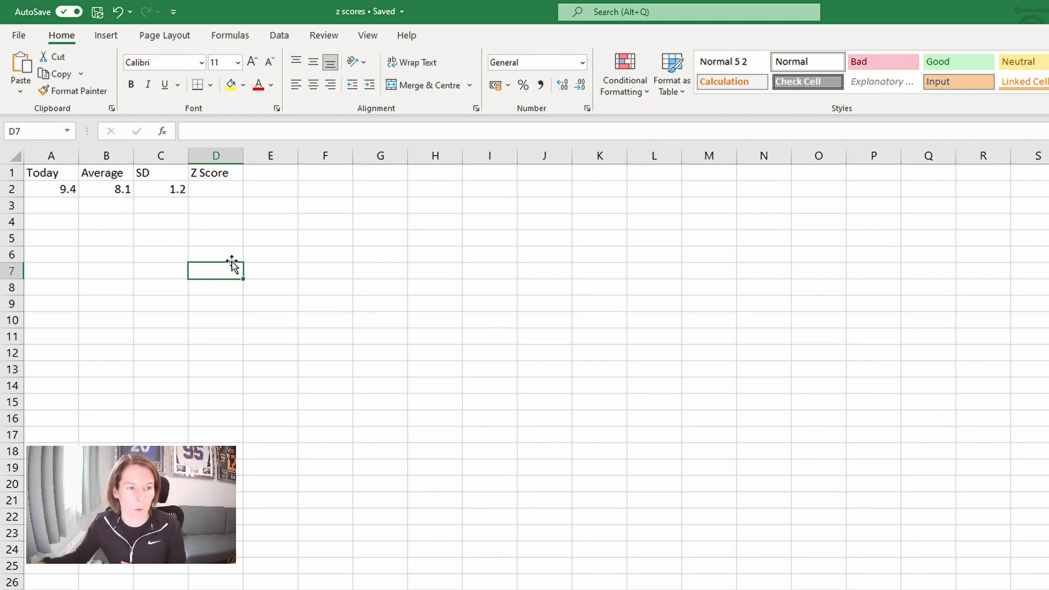
Step: Enter =(A2-B2)/C2 in D2 so today's value 9.4 gives a z-score of 1.1
click(45, 190)
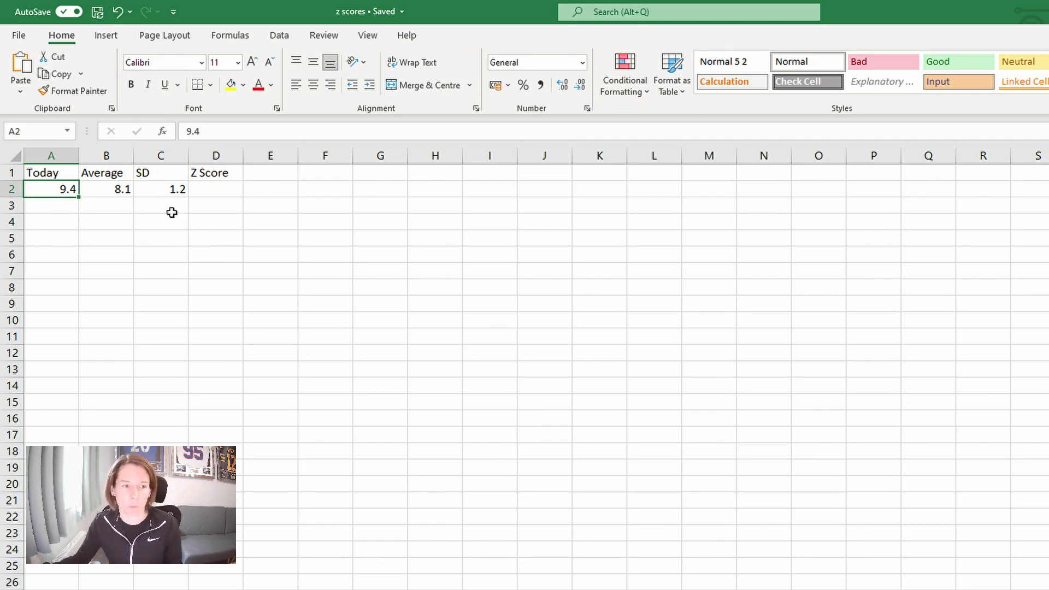
click(115, 192)
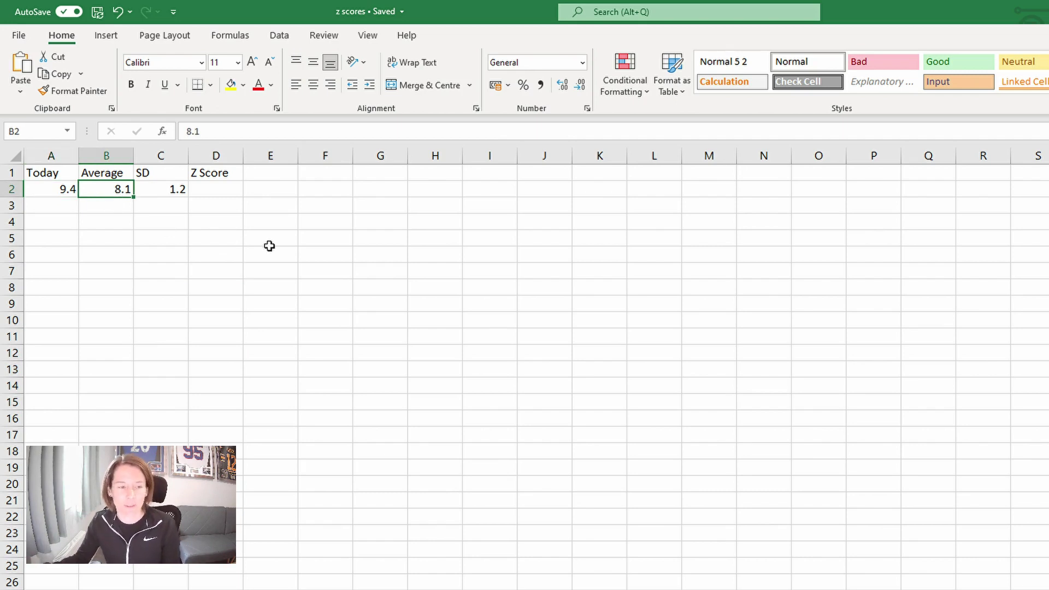
click(160, 188)
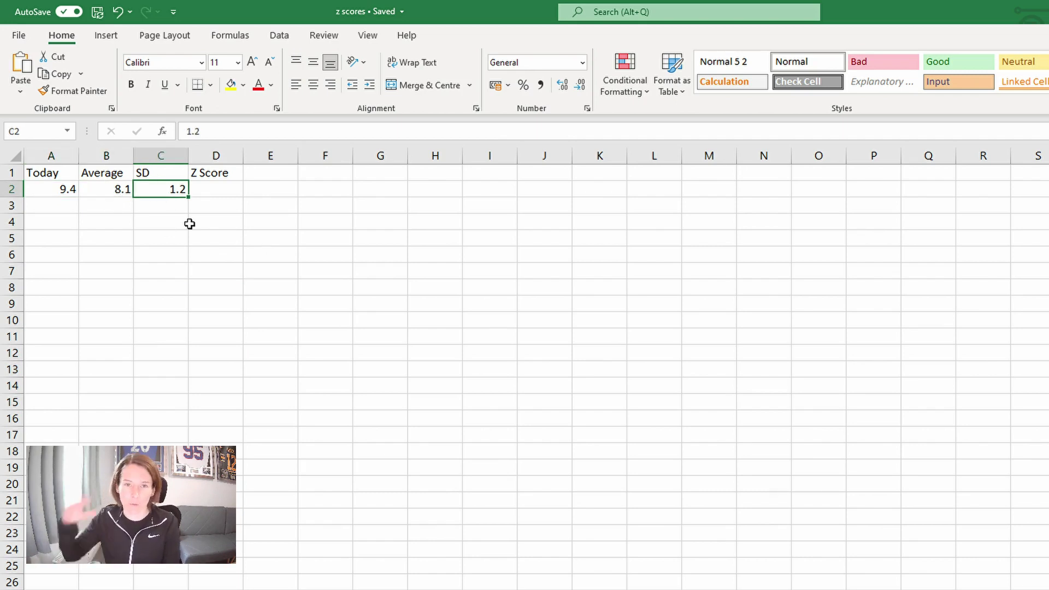
click(217, 187)
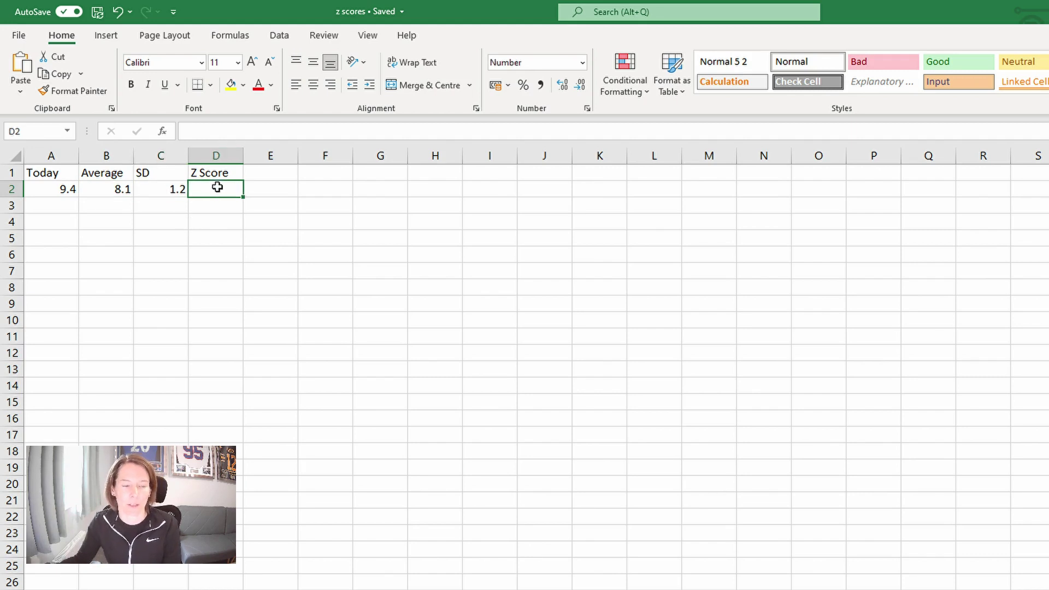
click(209, 132)
text(=()
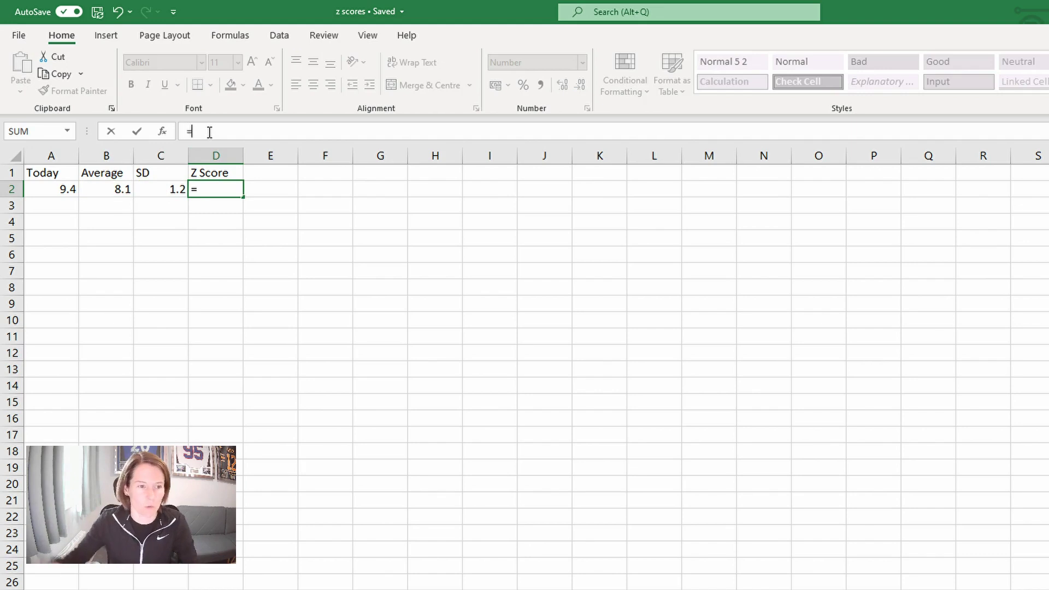
click(53, 189)
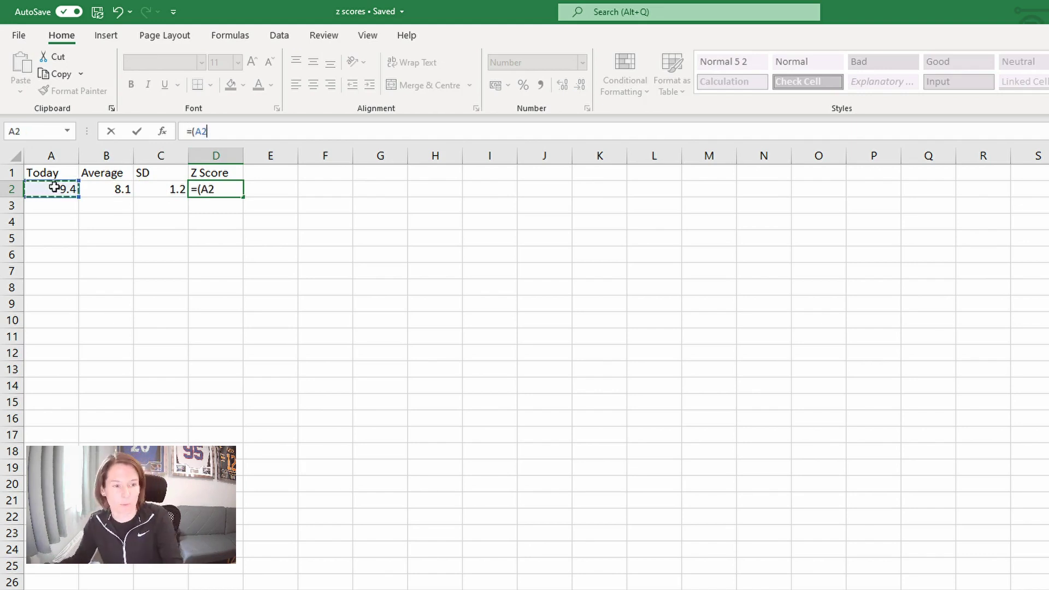
text(-)
click(103, 190)
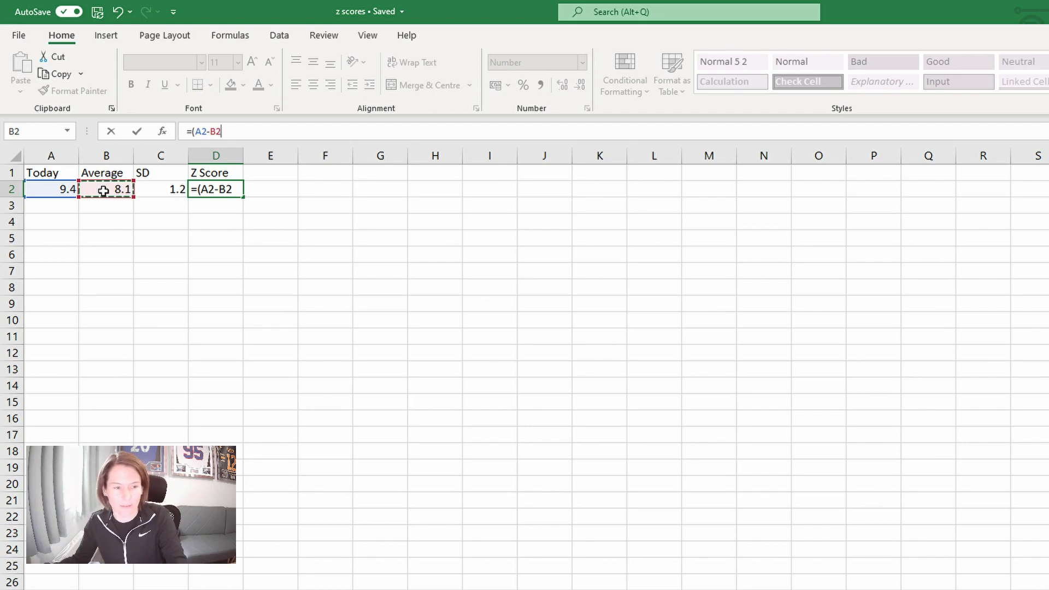
text()/)
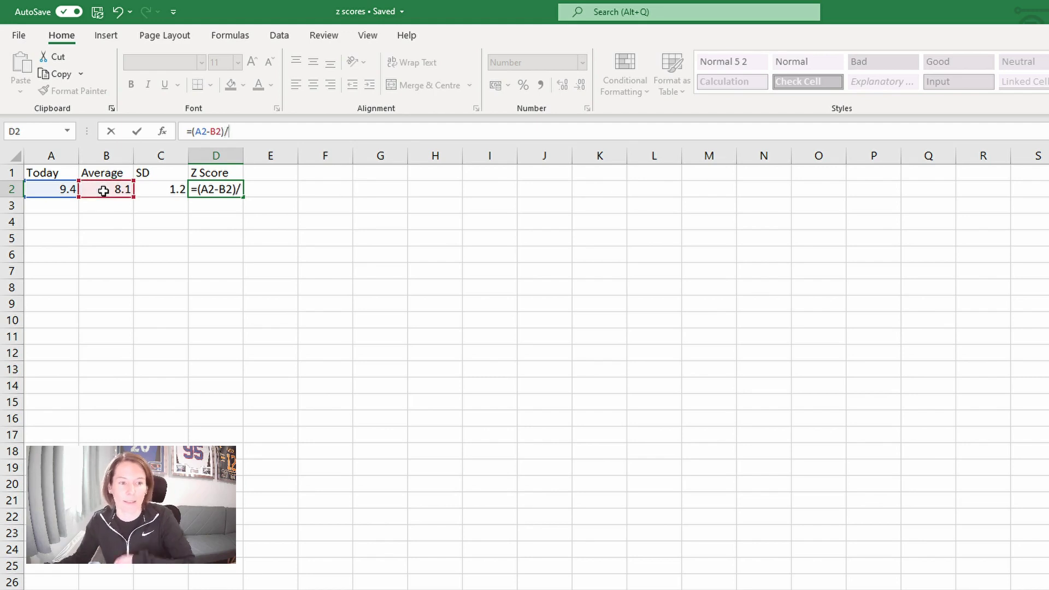
click(166, 194)
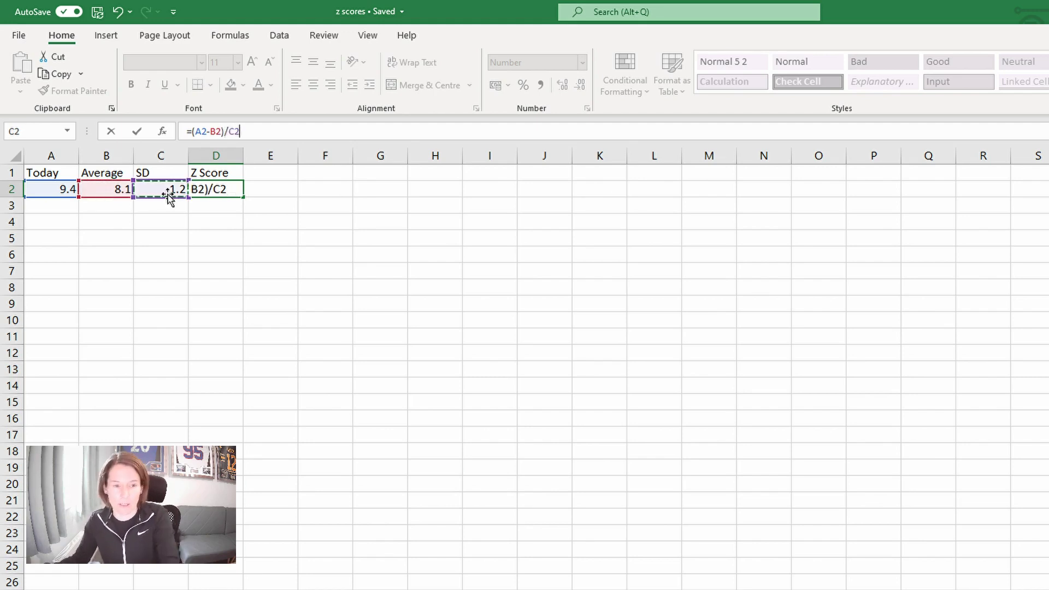
key(ctrl+Return)
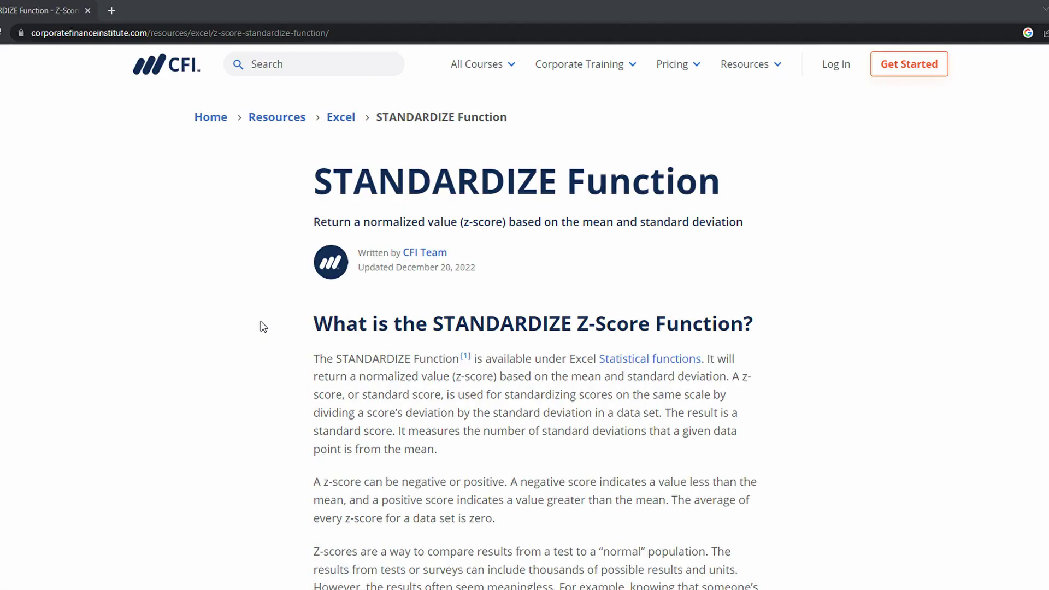
Step: Scroll the CFI STANDARDIZE article to the Z-Score Formula section and highlight its formula line
scroll(262, 326, down, 7)
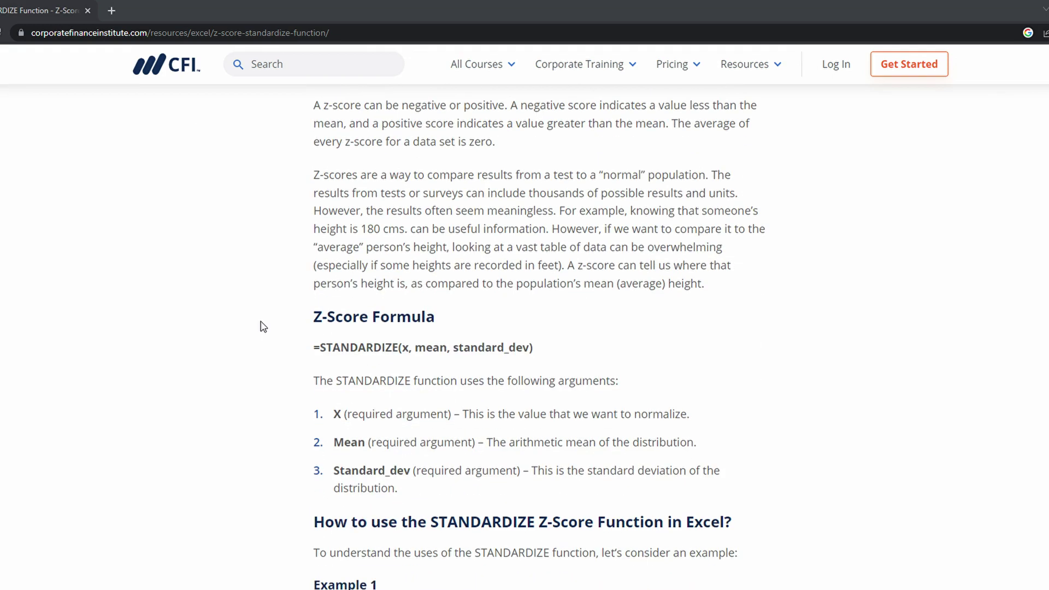
drag(308, 351, 546, 352)
click(557, 351)
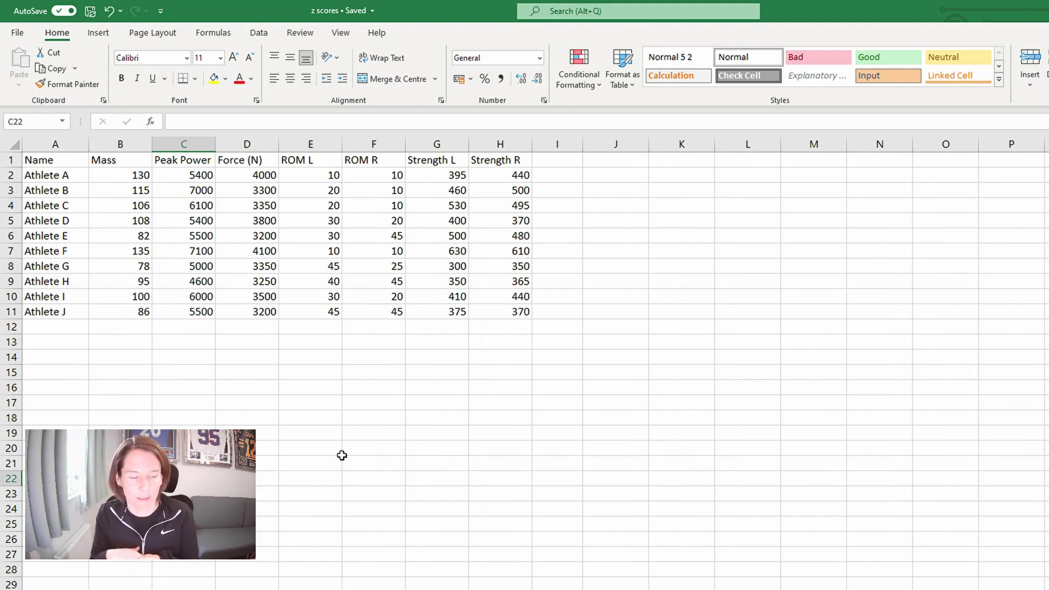
Step: Enter =AVERAGE(B2:B11) in B13 for the Mass average
click(116, 346)
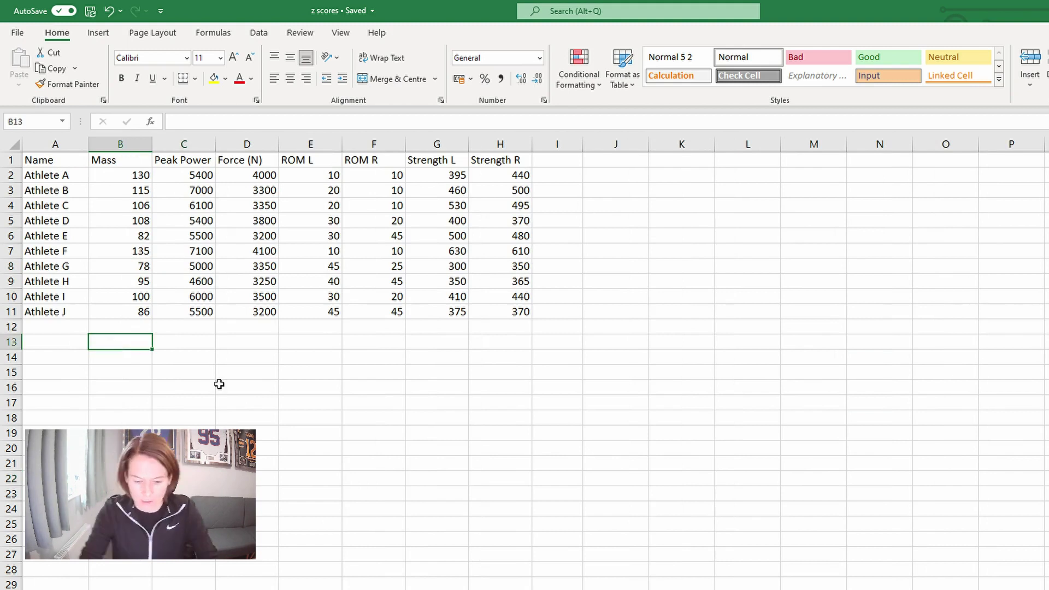
text(=average()
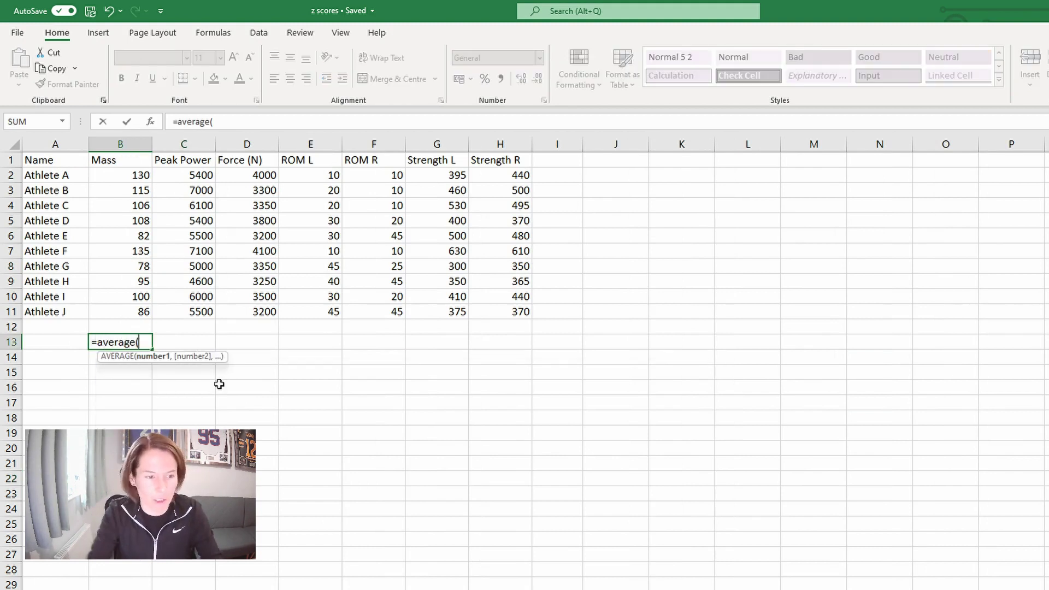
drag(122, 178, 135, 314)
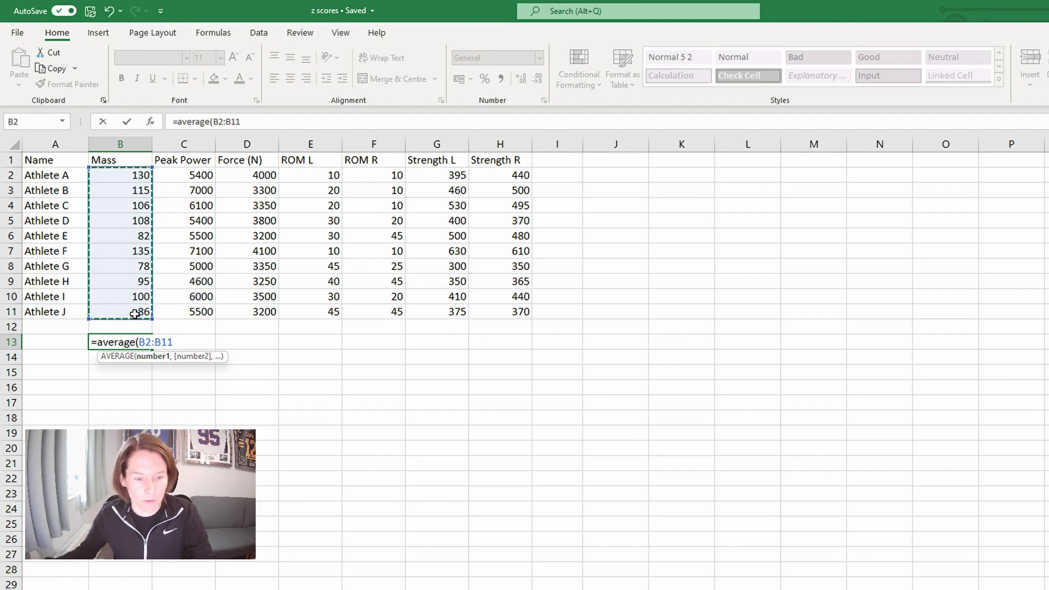
text())
key(Return)
Step: Add =STDEV(B2:B11) in B14, fill both rows across to column H, and paste headers into J1
text(=)
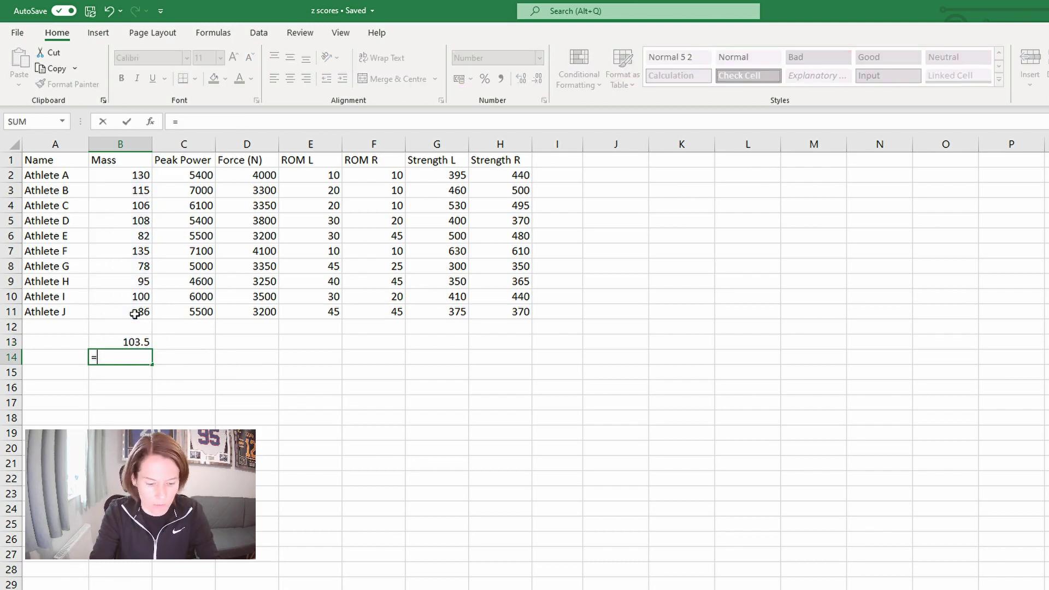
text(stdev()
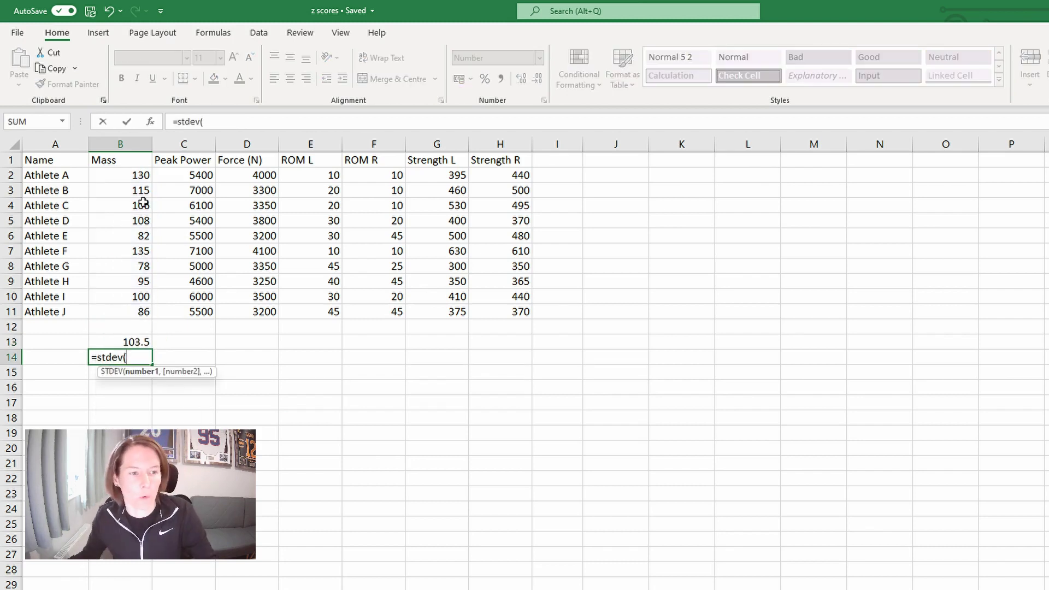
drag(133, 178, 122, 305)
key(Return)
drag(123, 342, 520, 375)
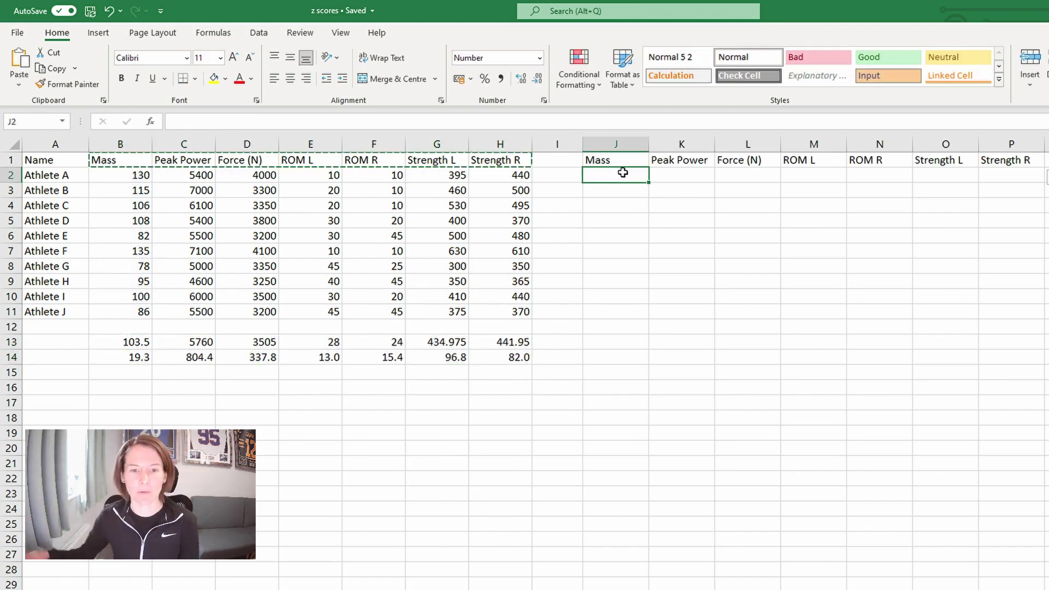
click(616, 175)
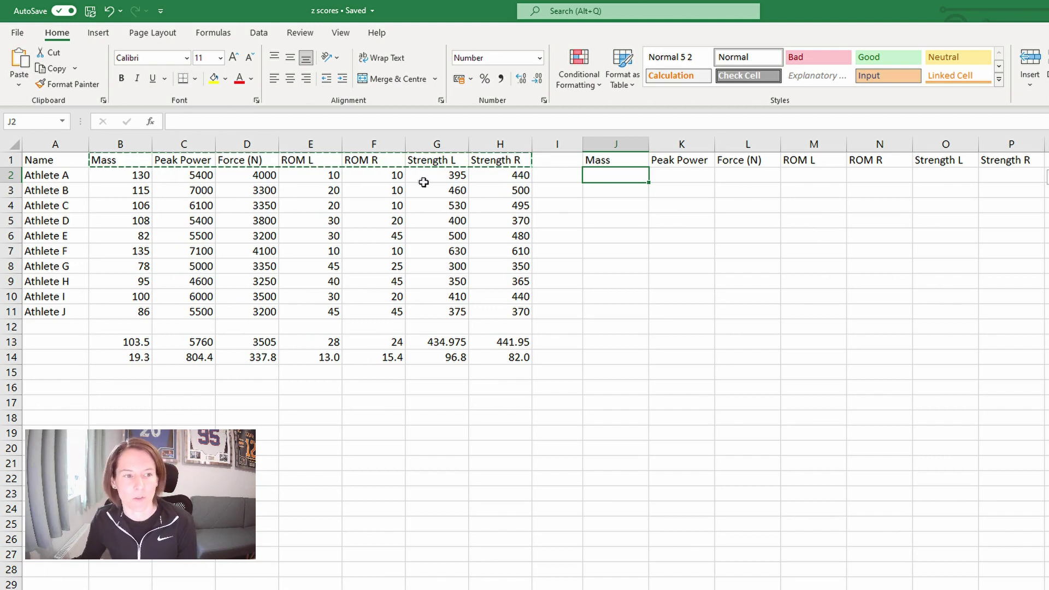
Step: Enter =(B2-B13)/B14 in J2 for Athlete A's Mass z-score of 1.37
click(188, 122)
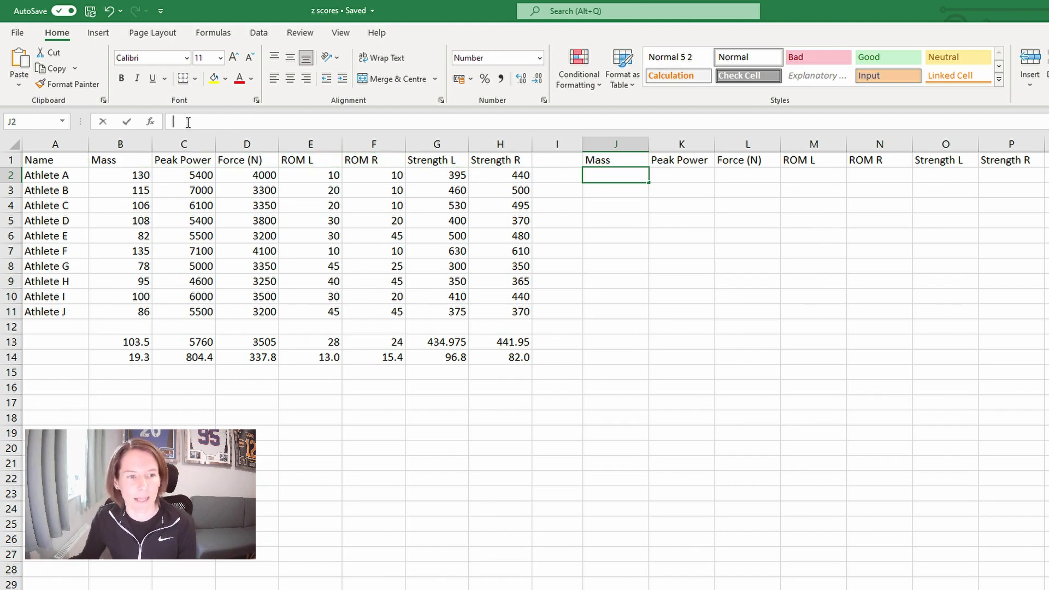
text(=)
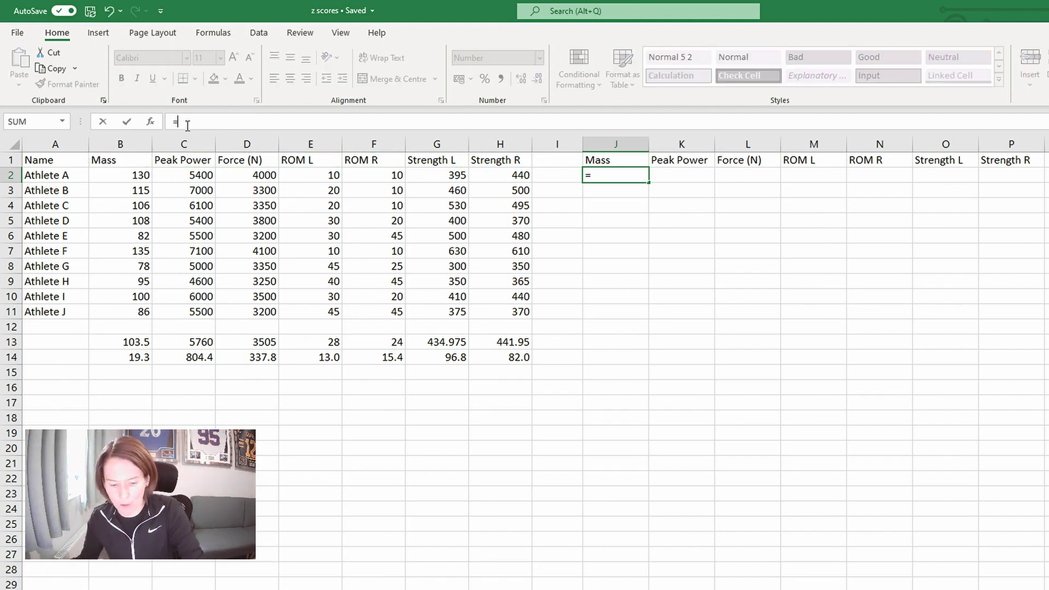
text(()
click(127, 176)
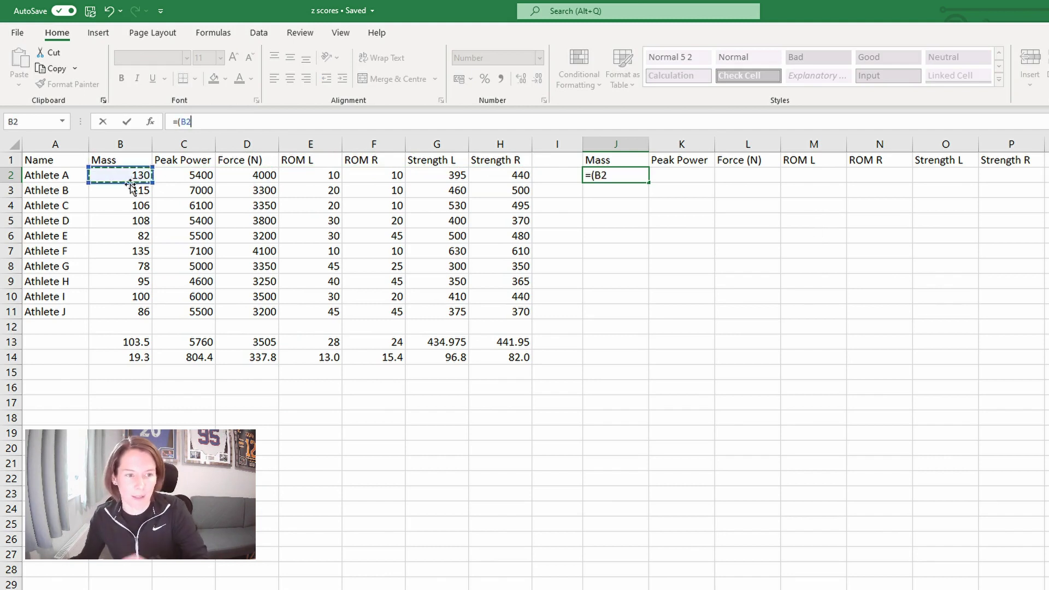
text(-)
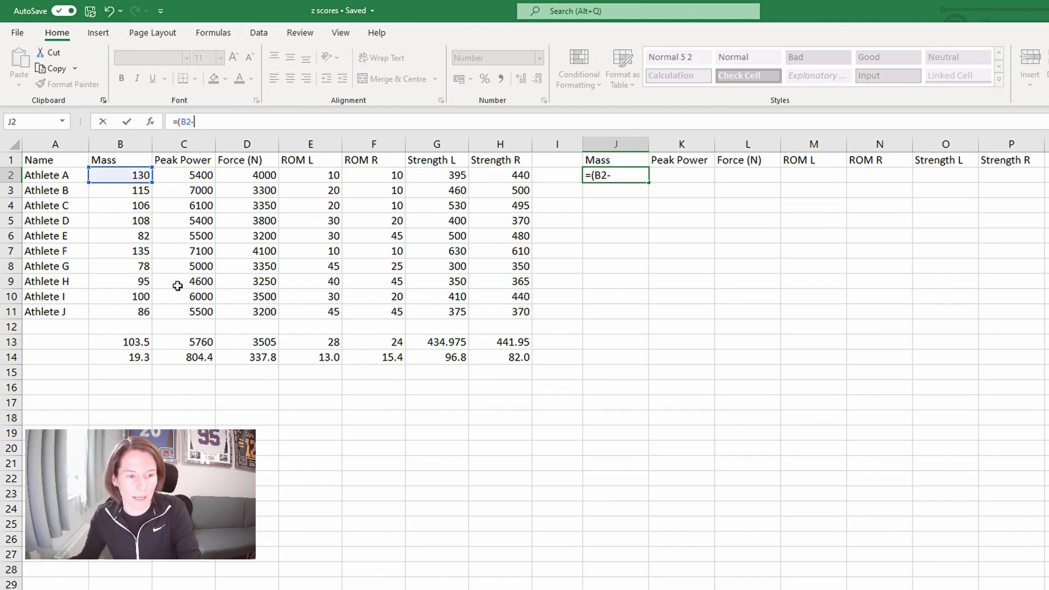
click(134, 343)
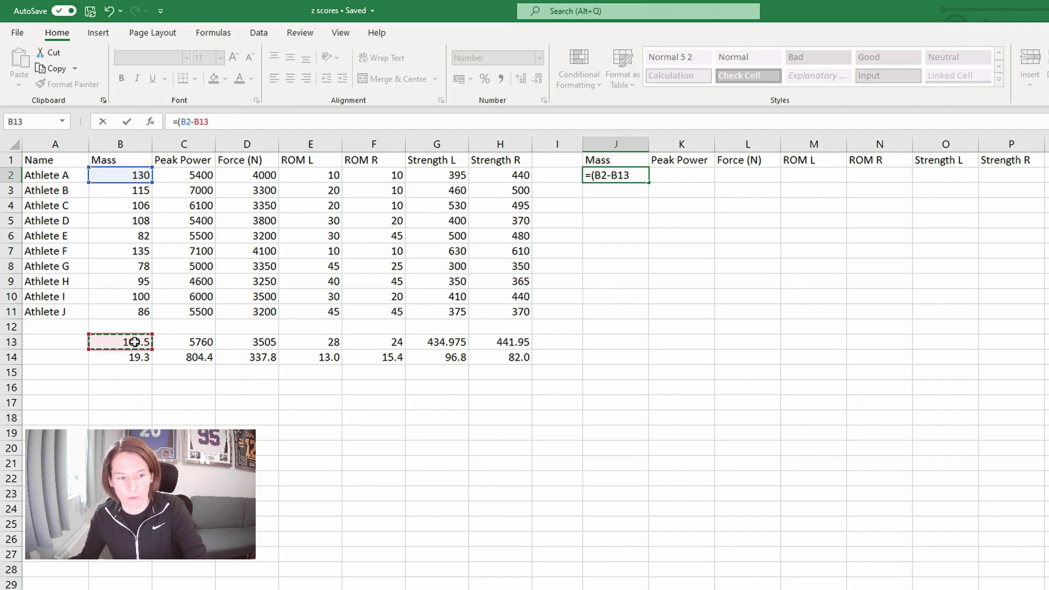
text()/)
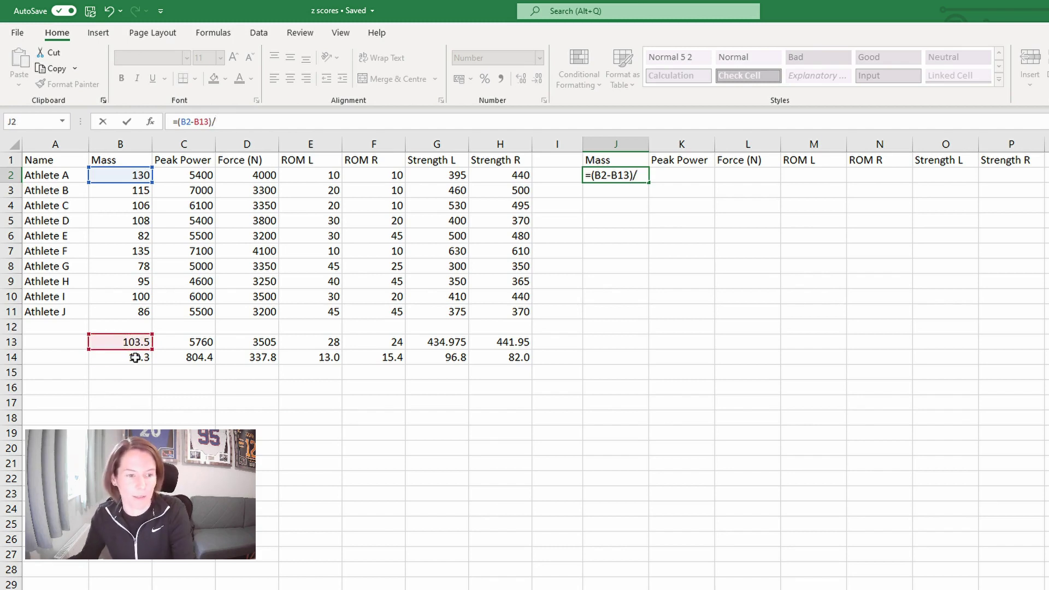
click(137, 359)
key(Return)
key(Up)
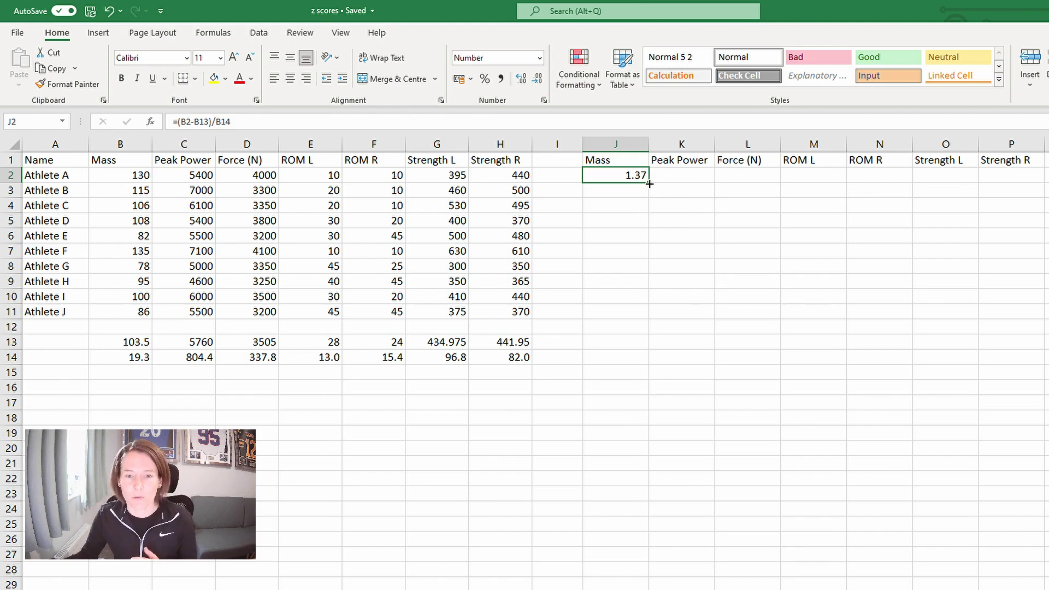
Step: Fill J2's formula down to J11 and inspect J3's shifted references that cause #DIV/0!
drag(650, 184, 638, 323)
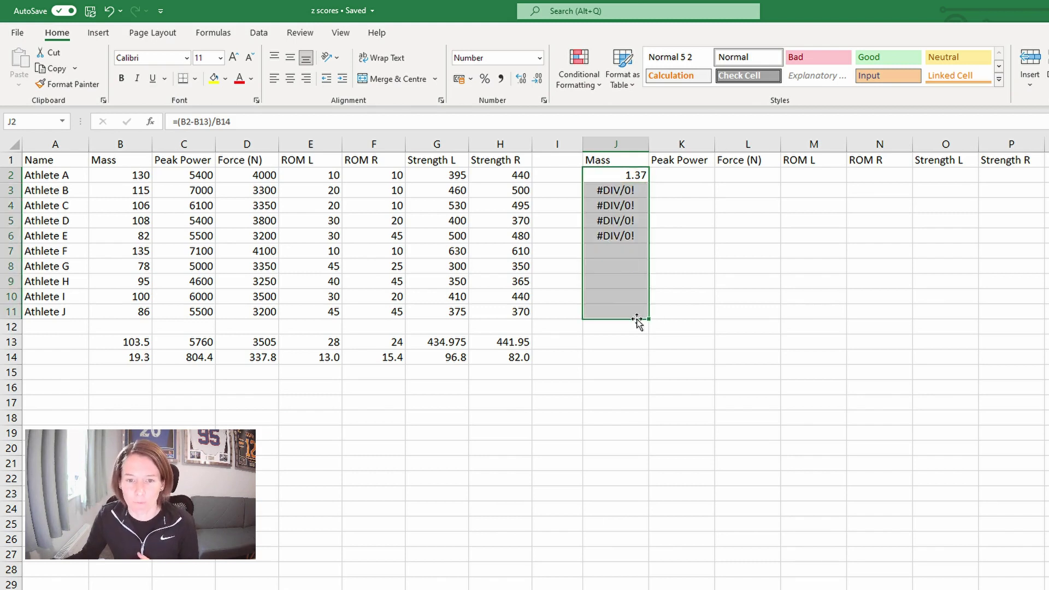
click(628, 188)
click(206, 119)
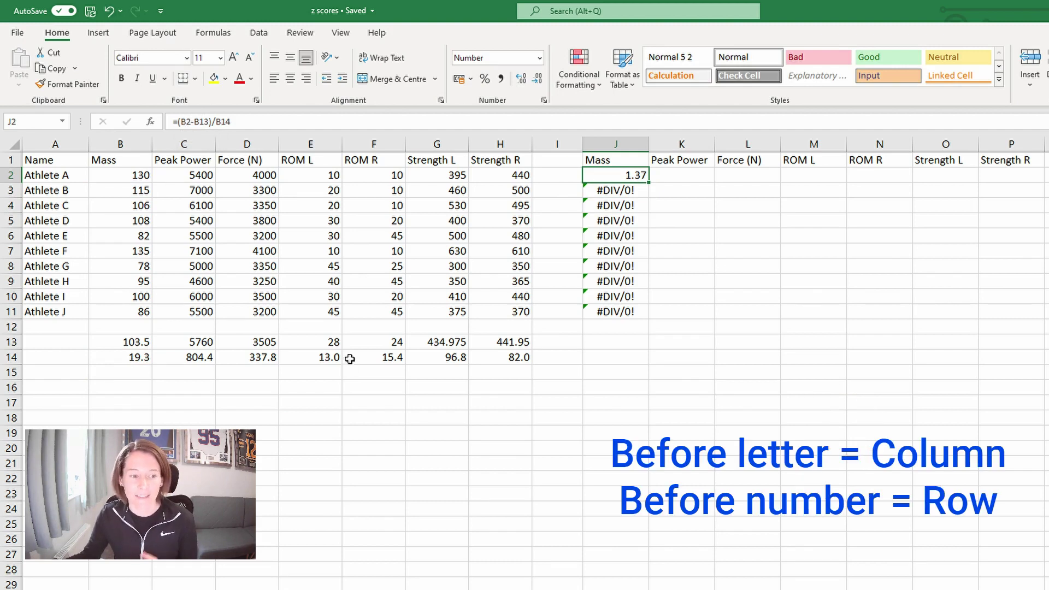
drag(12, 342, 12, 357)
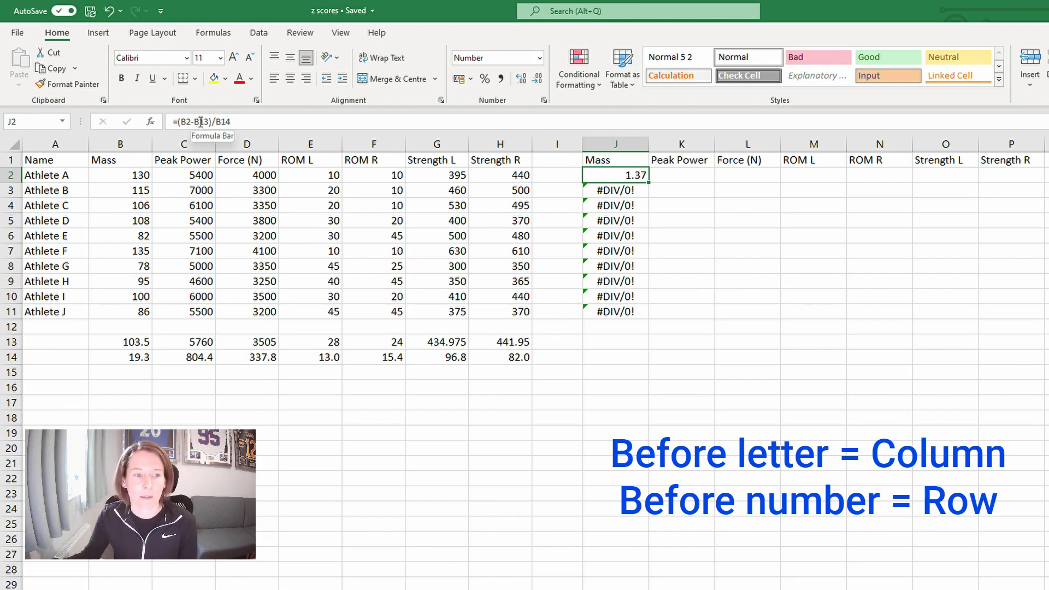
Step: Change J2 to =(B2-B$13)/B$14, fill it down to J11, and verify J7's formula
click(201, 121)
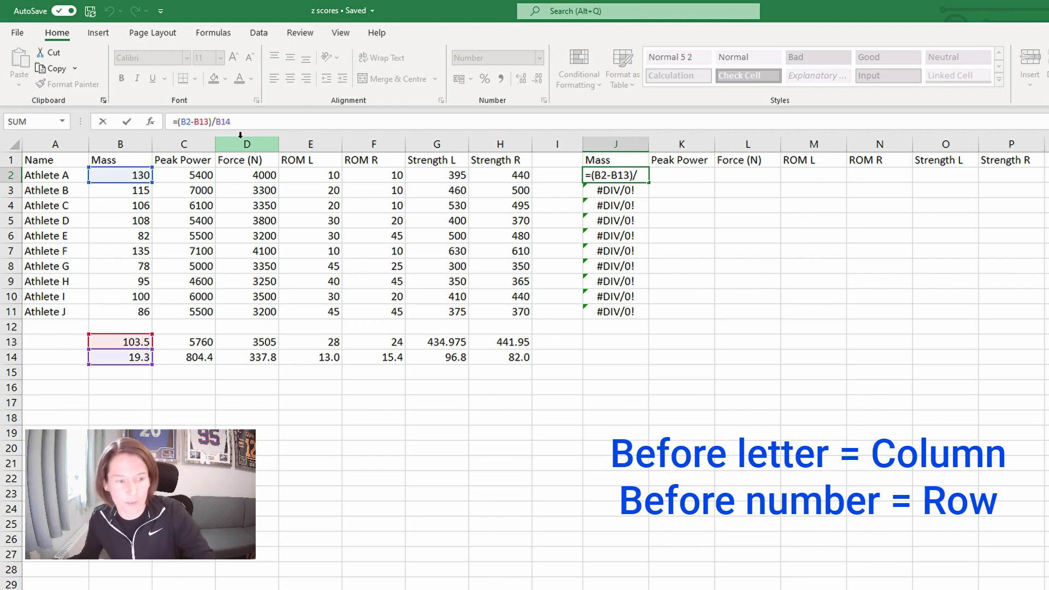
text($)
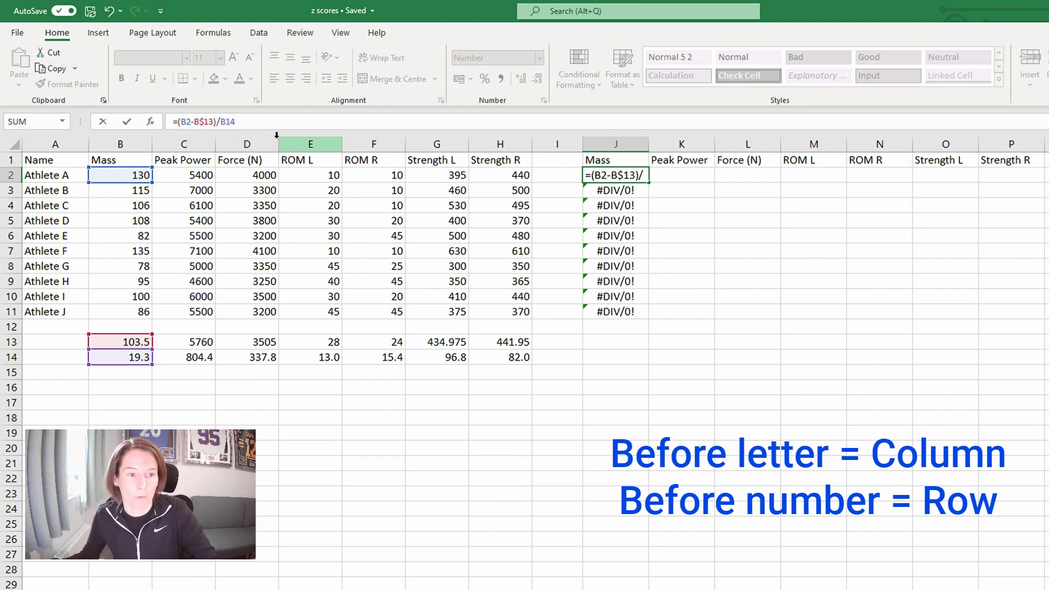
click(226, 121)
text($)
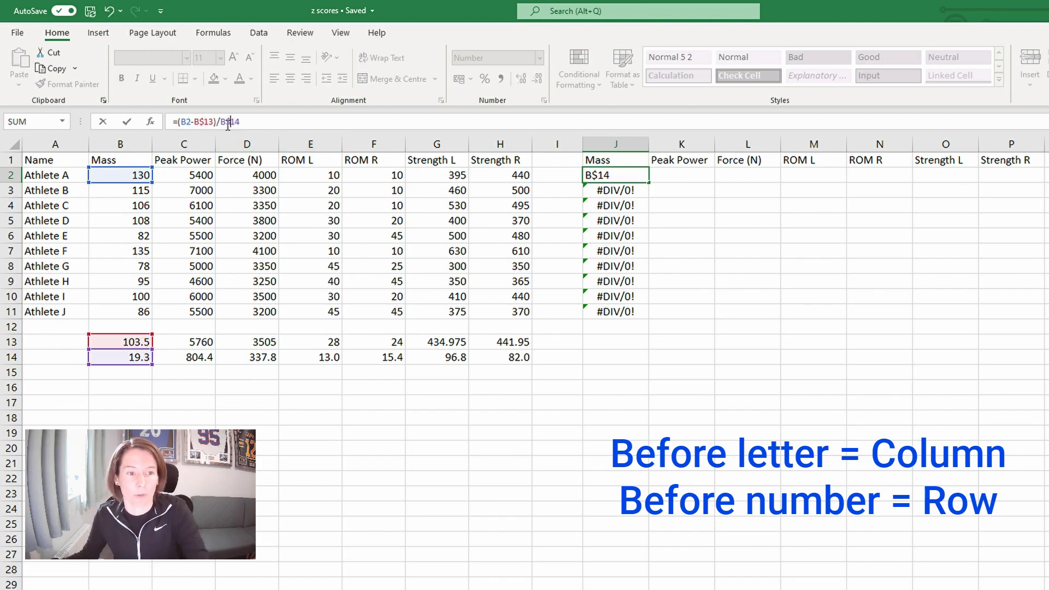
key(ctrl+Return)
drag(650, 182, 642, 318)
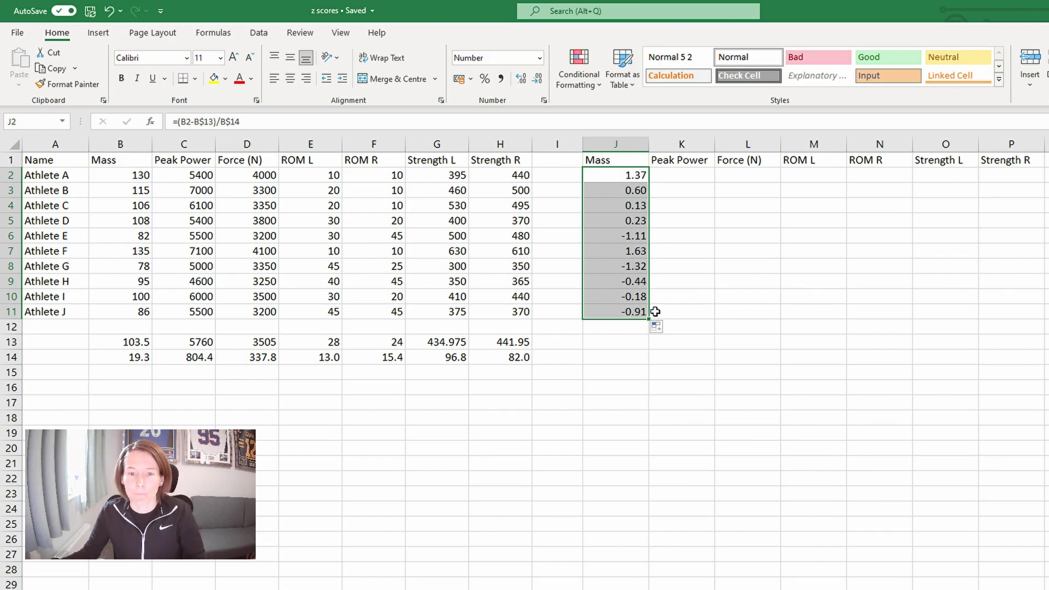
click(616, 249)
click(335, 121)
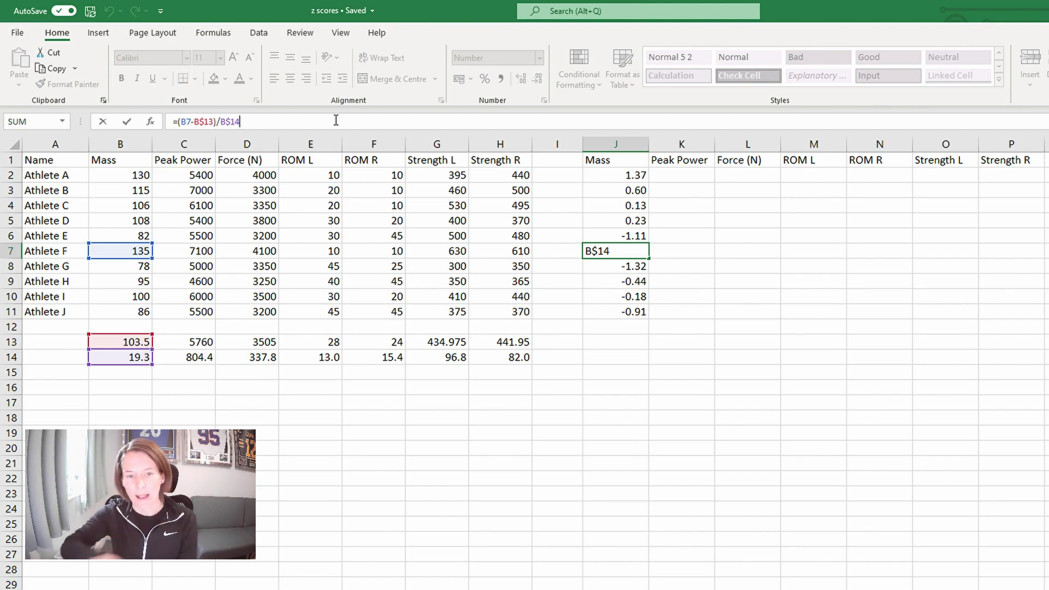
Step: Copy the Mass z-scores across to column P, check P2's formula, and select J2:P11
key(Return)
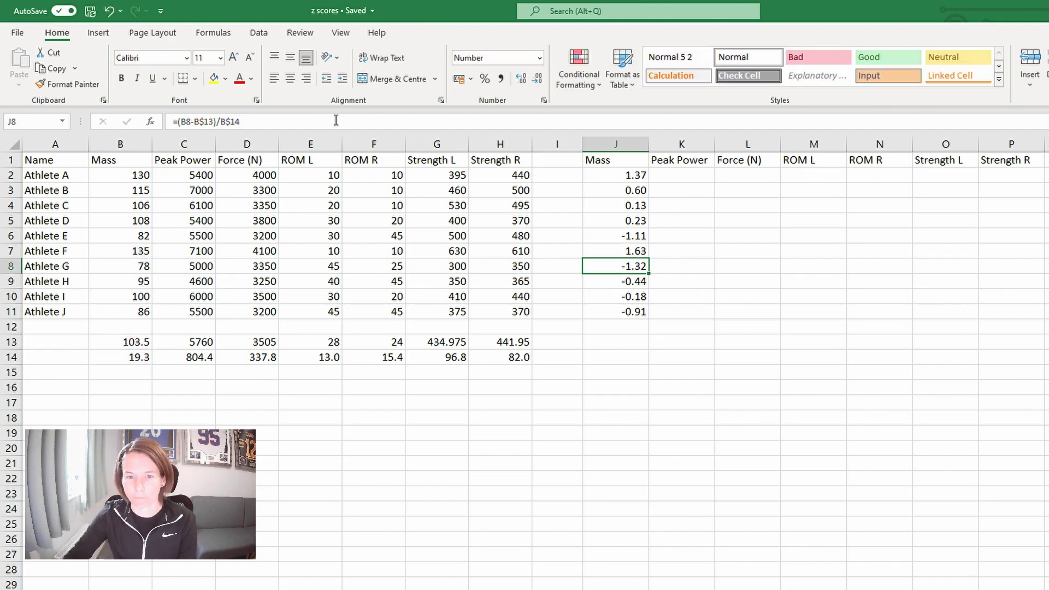
click(636, 176)
drag(636, 176, 1023, 371)
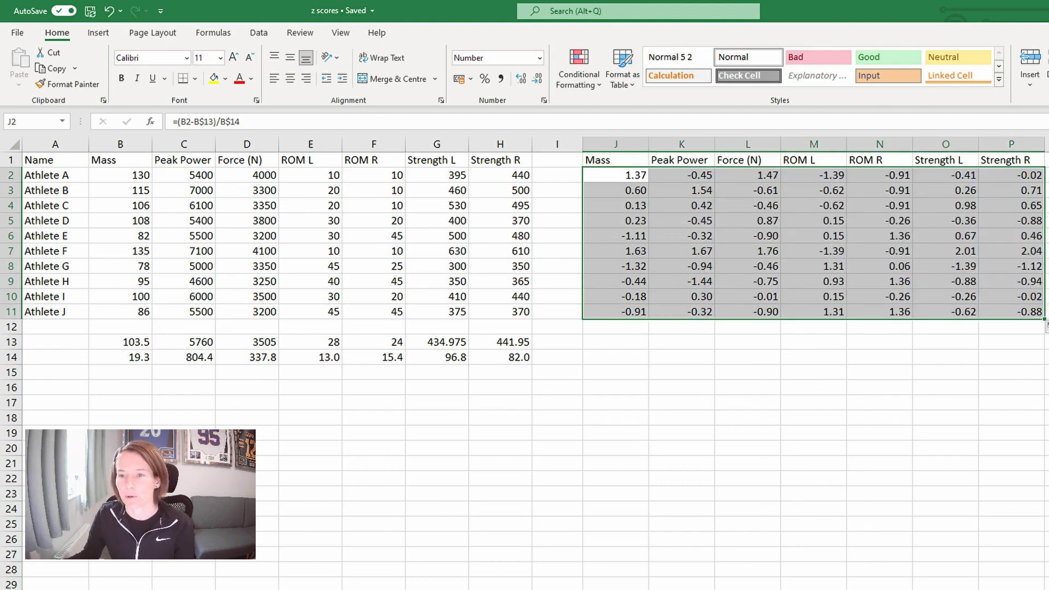
click(1018, 174)
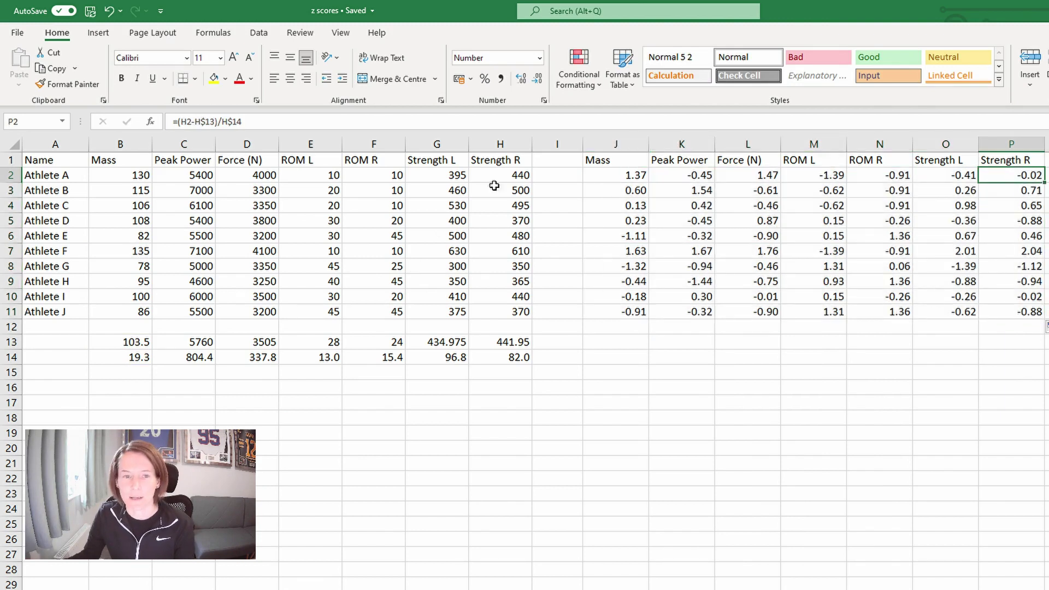
key(F2)
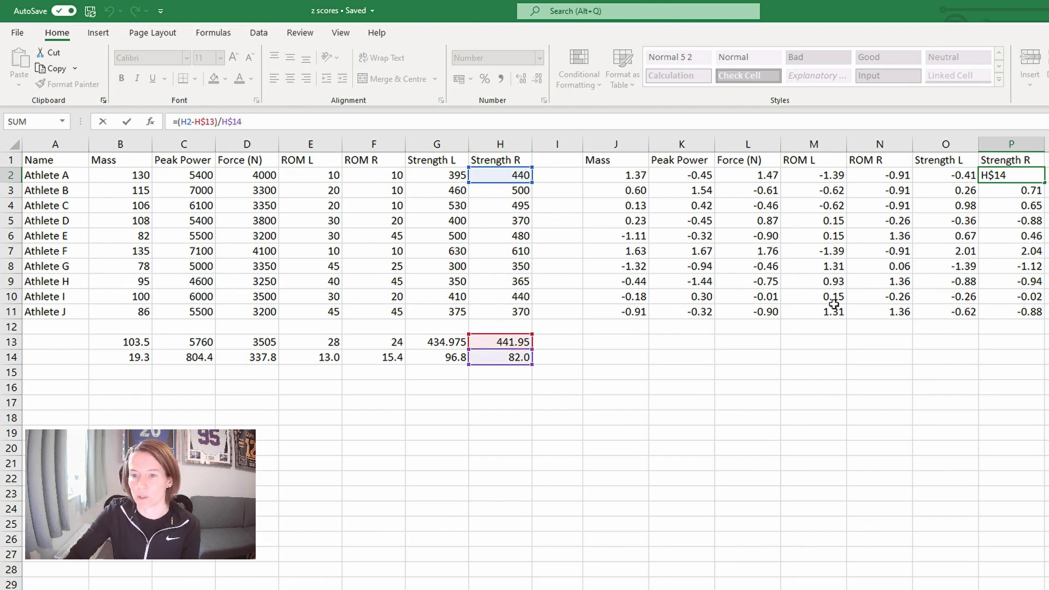
key(Return)
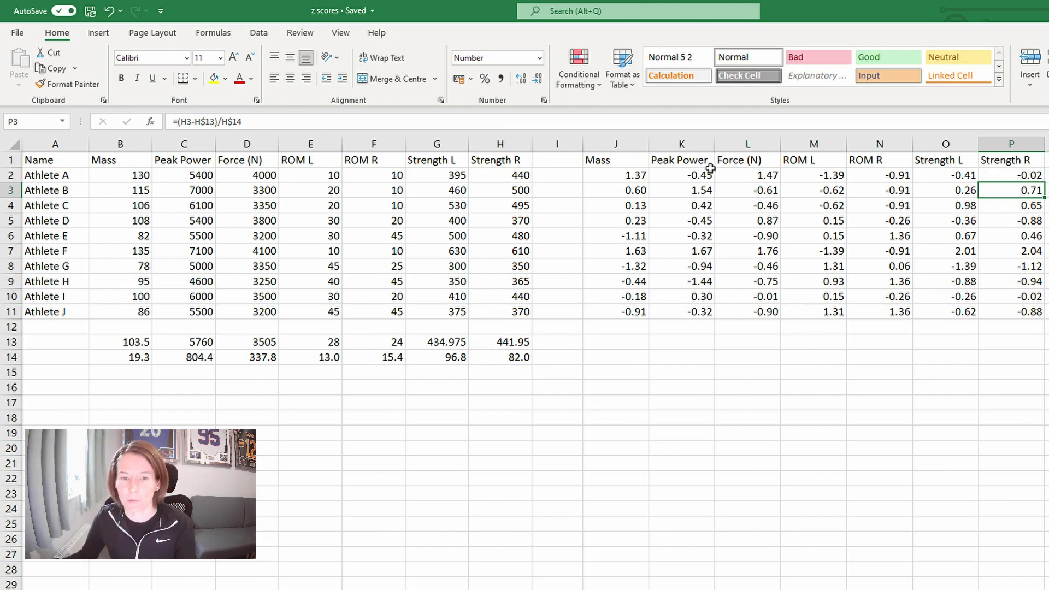
drag(634, 177, 1022, 312)
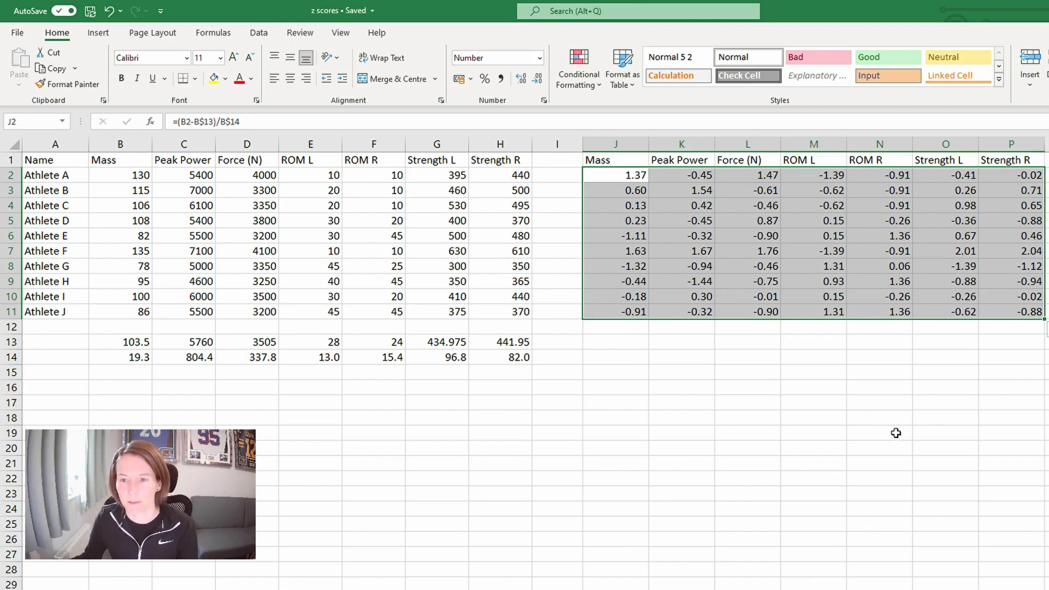
Step: Start a new conditional formatting rule formatting cells greater than or equal to a threshold
click(576, 87)
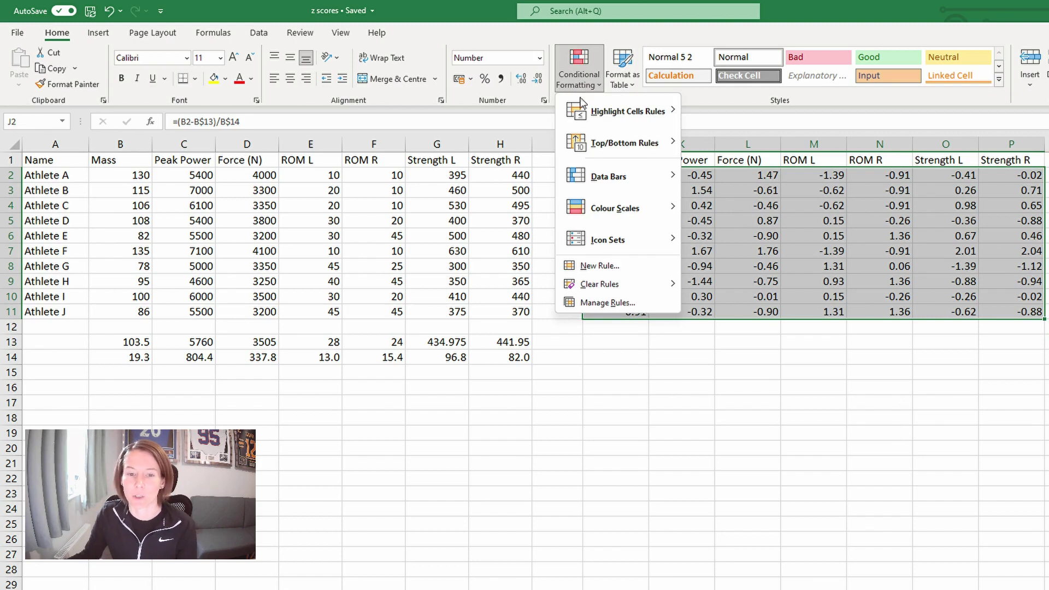
click(623, 270)
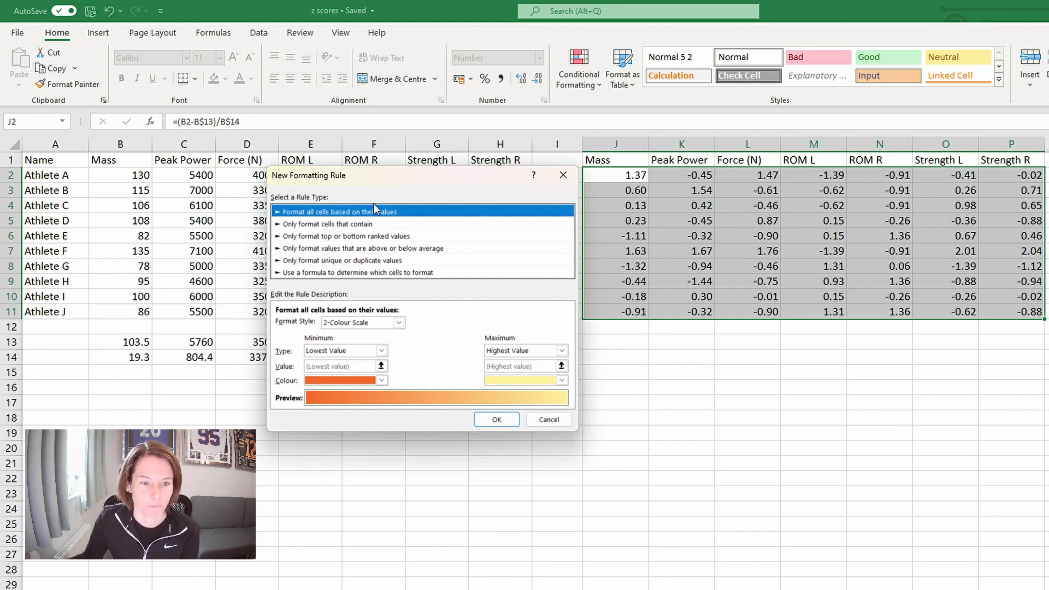
click(355, 236)
click(350, 224)
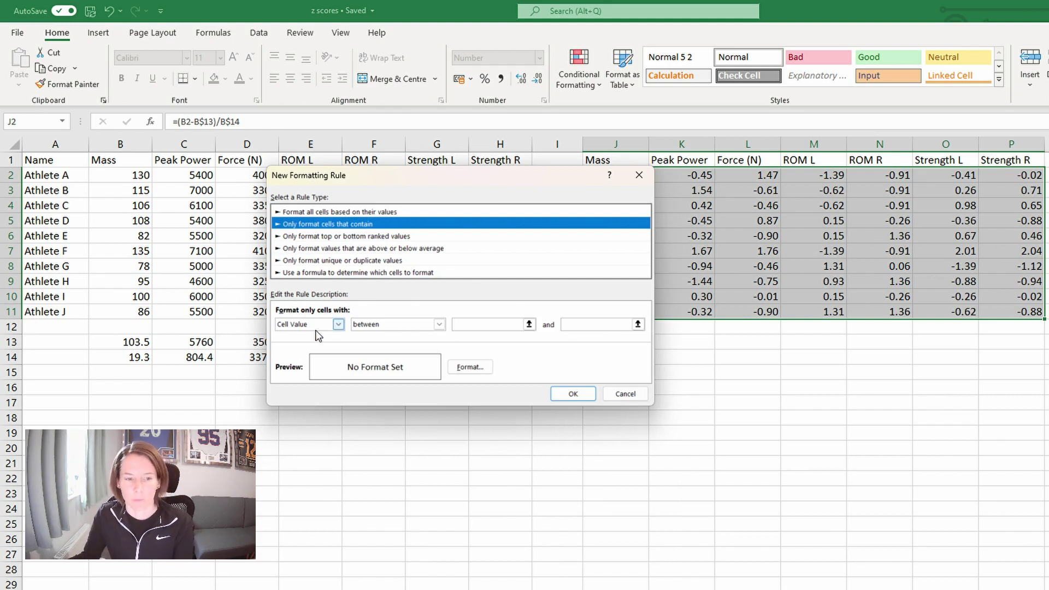
click(396, 324)
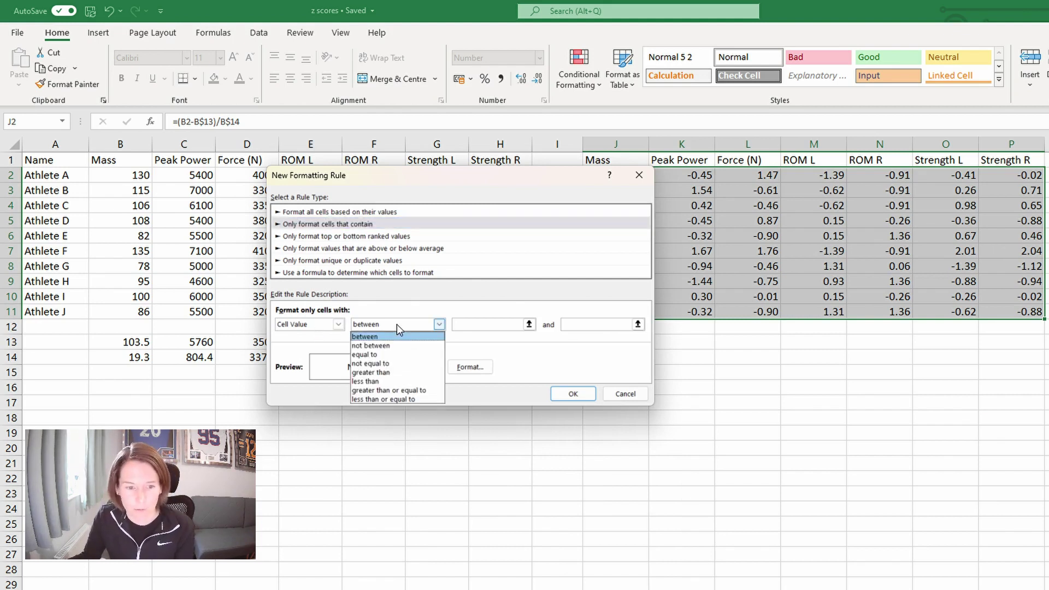
click(401, 390)
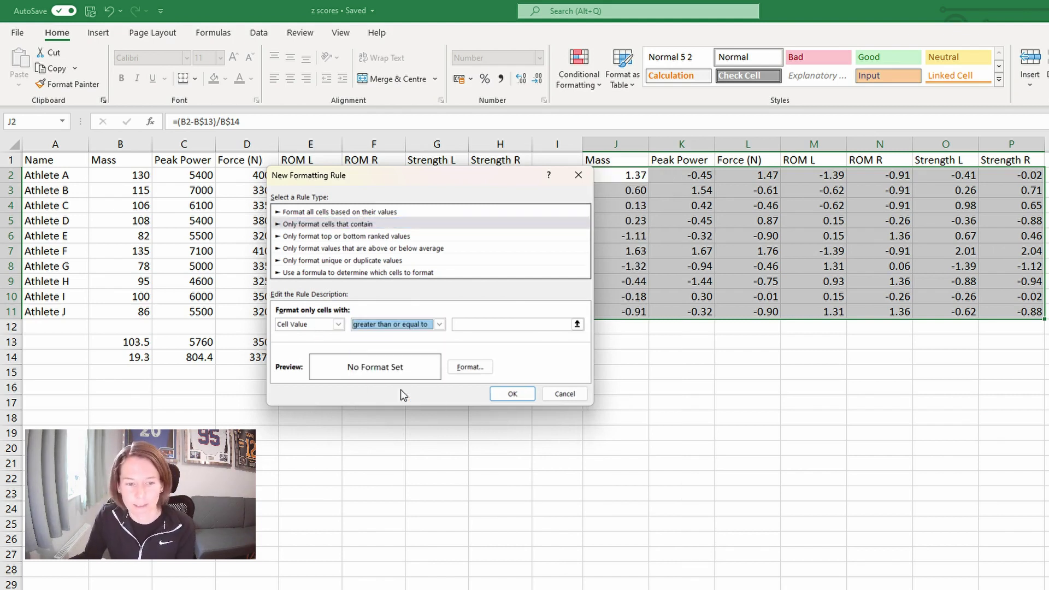
click(504, 325)
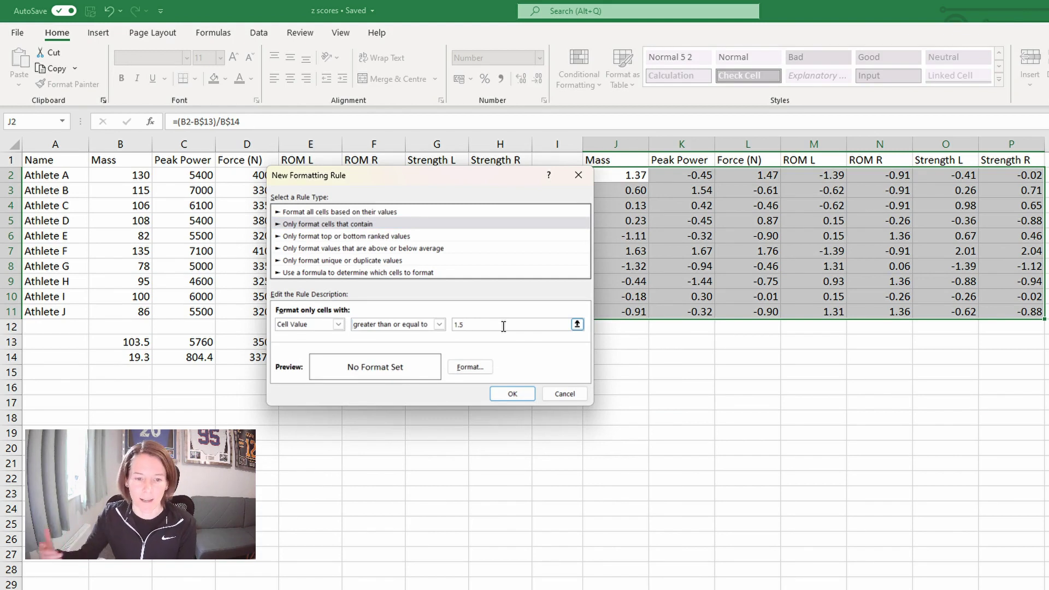
Step: Set the threshold to 1.5 with orange fill, then review Athlete F's flagged row
text(1.5)
click(470, 368)
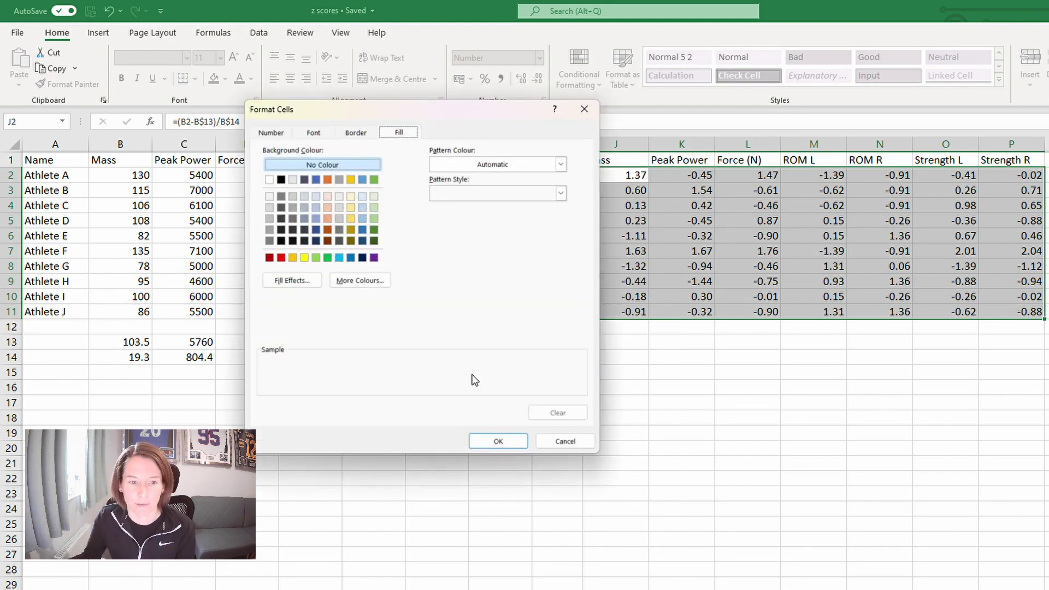
click(328, 180)
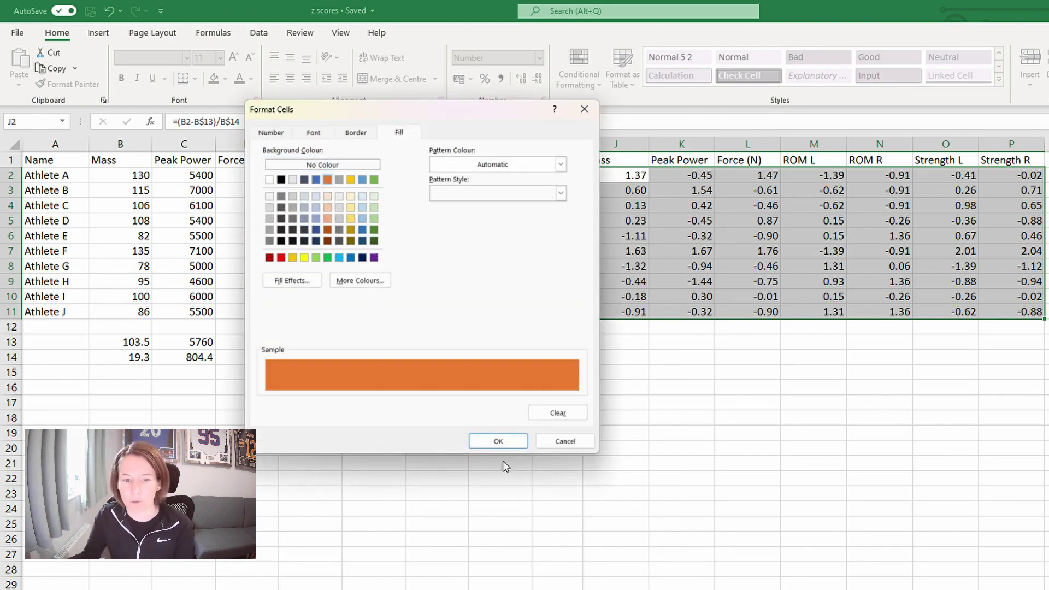
click(498, 441)
click(686, 188)
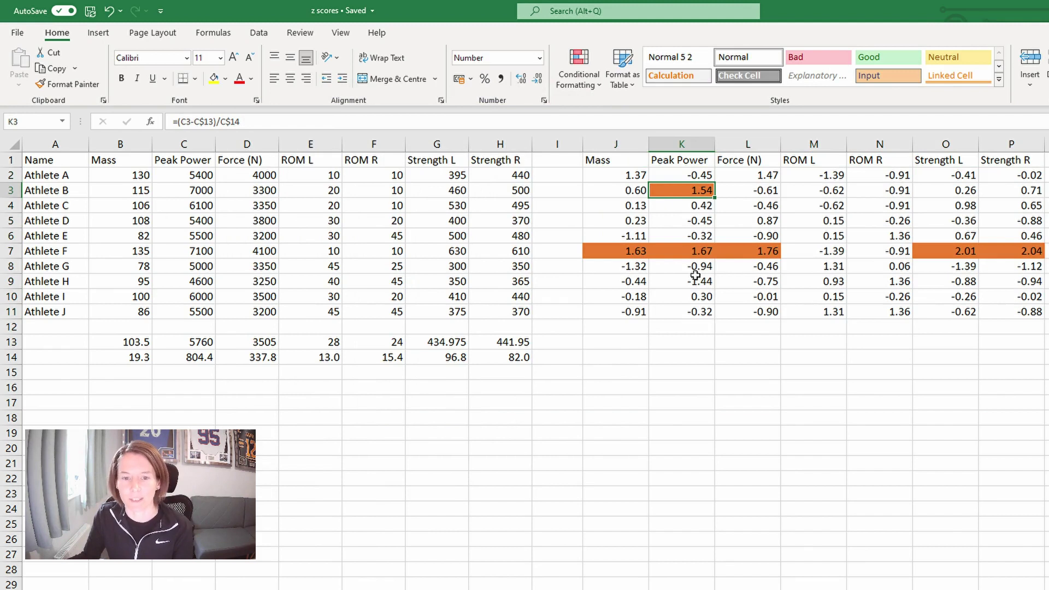
click(605, 251)
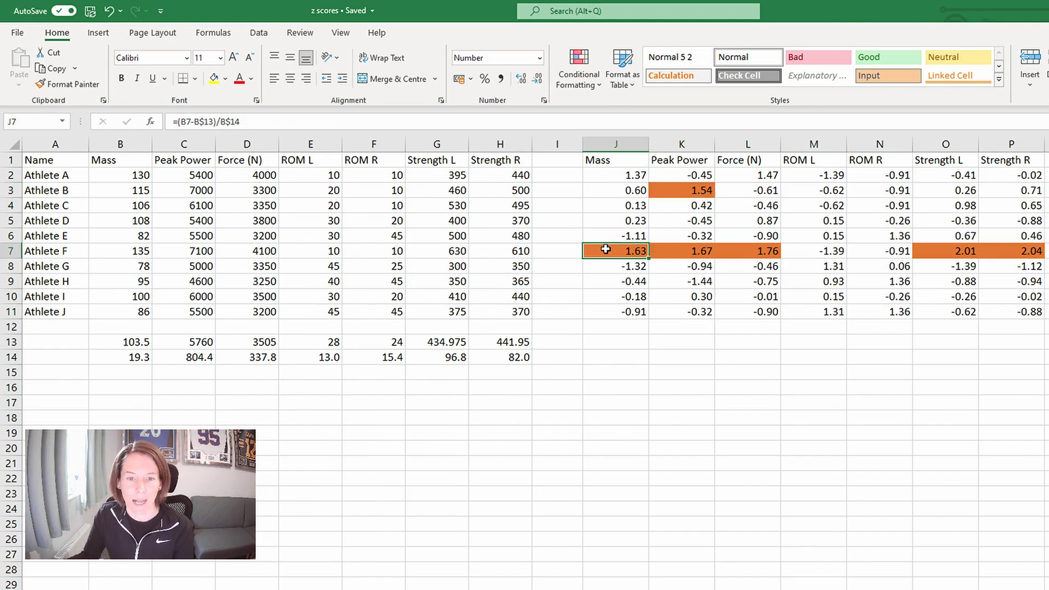
click(8, 251)
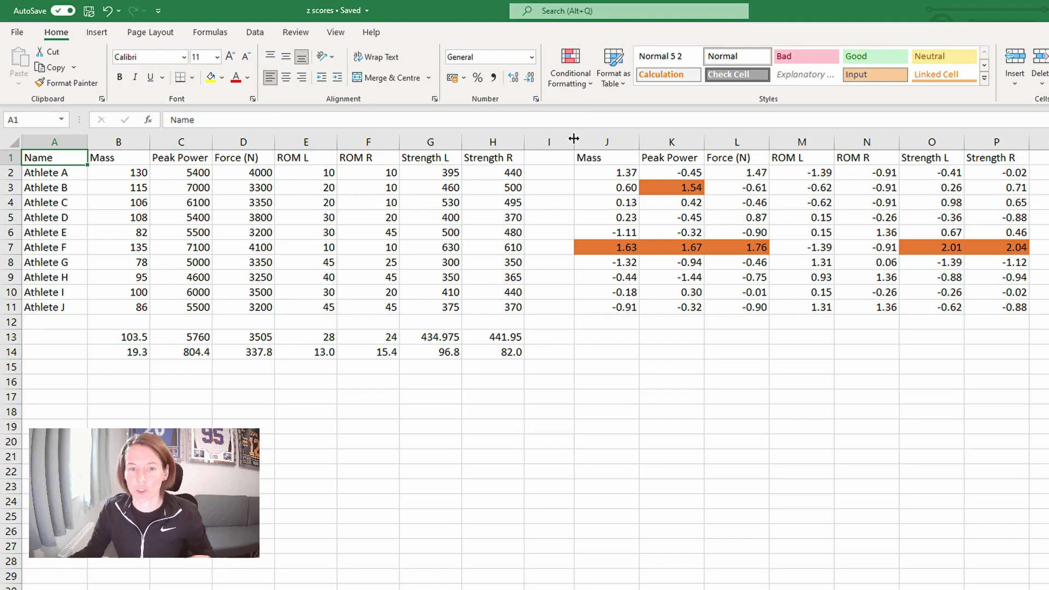
Step: Hide the original z-score columns J to Q
drag(593, 141, 1038, 186)
right_click(1039, 186)
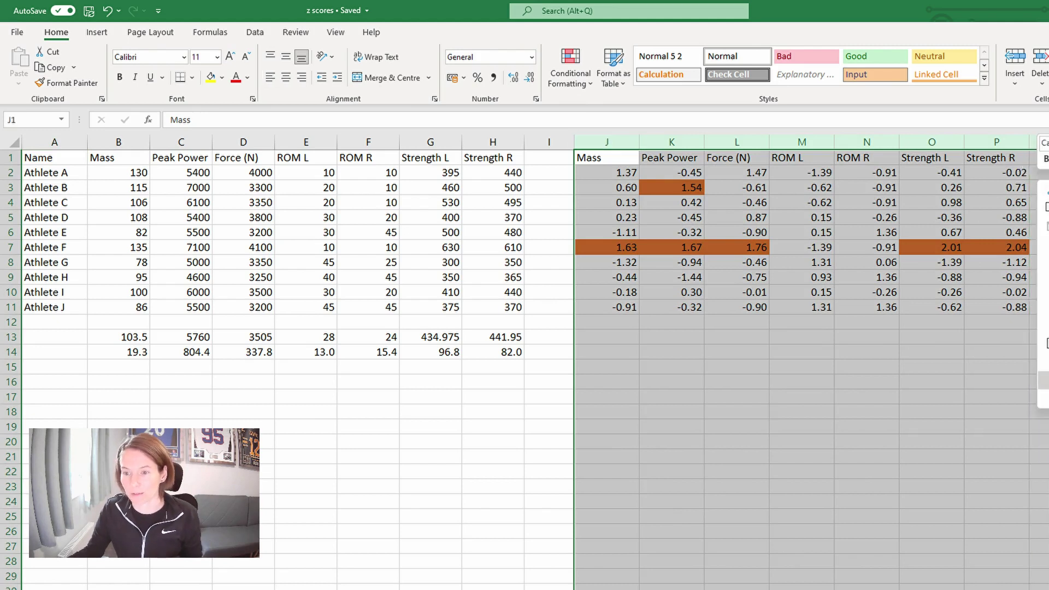
click(1044, 381)
Step: Copy the headers B1:H1 into R1:X1 and pick R2 for the new table's first z-score
drag(139, 160, 478, 158)
key(ctrl+c)
click(600, 158)
key(ctrl+v)
click(599, 173)
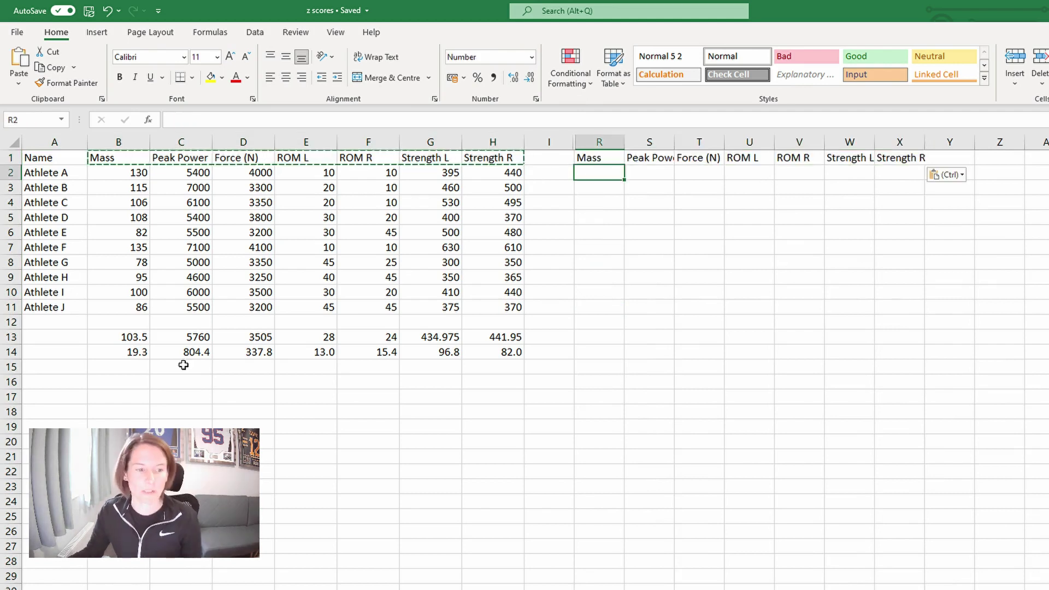
drag(123, 341, 495, 354)
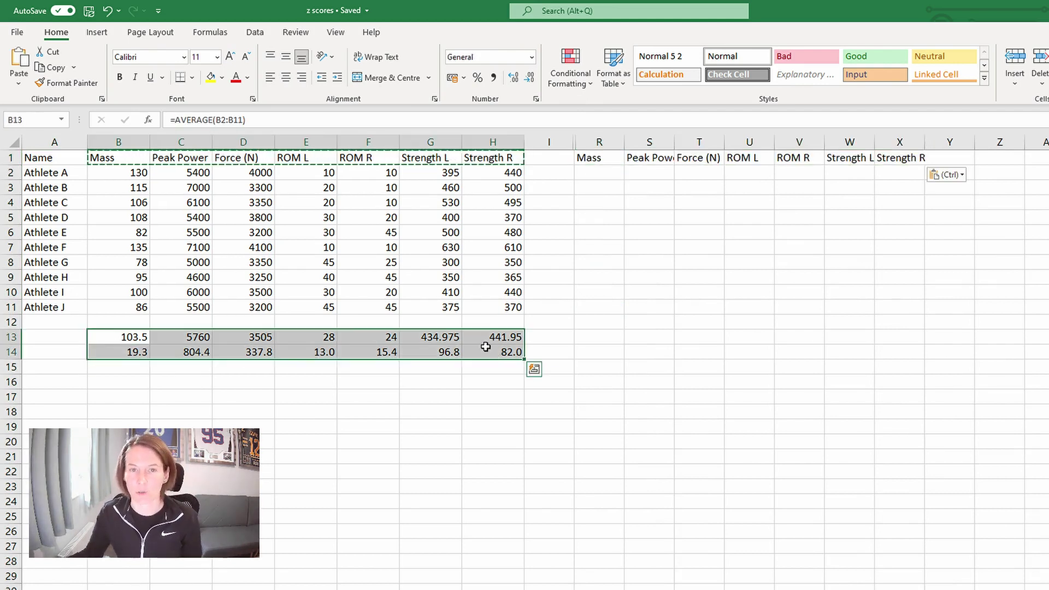
click(603, 172)
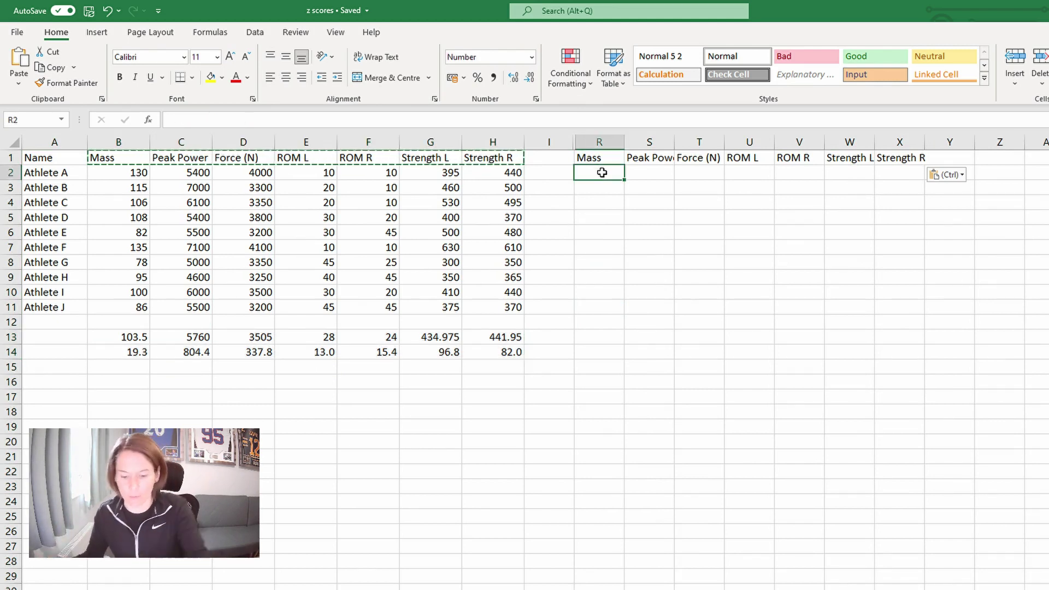
Step: Enter =(B2-AVERAGE(B2:B11))/STDEV(B2:B11) in R2, giving Athlete A's Mass z-score of 1.37
text(=()
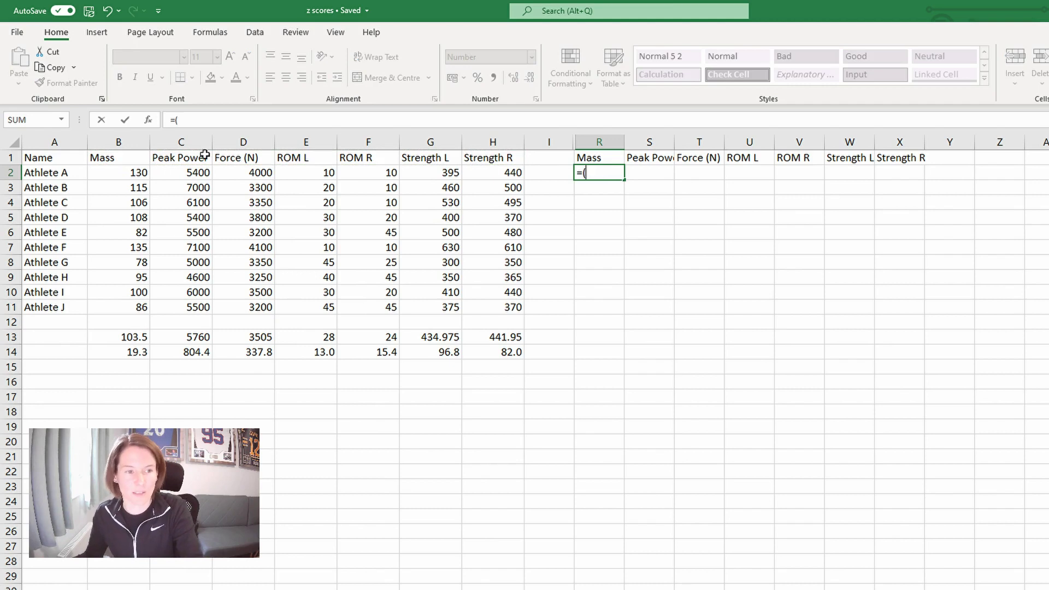
click(120, 175)
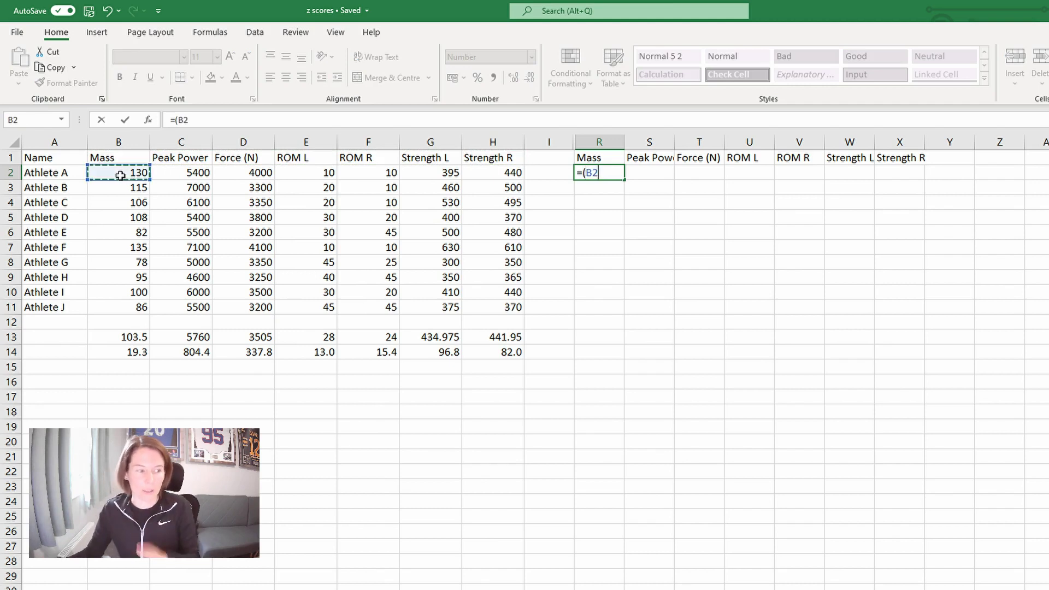
text(-)
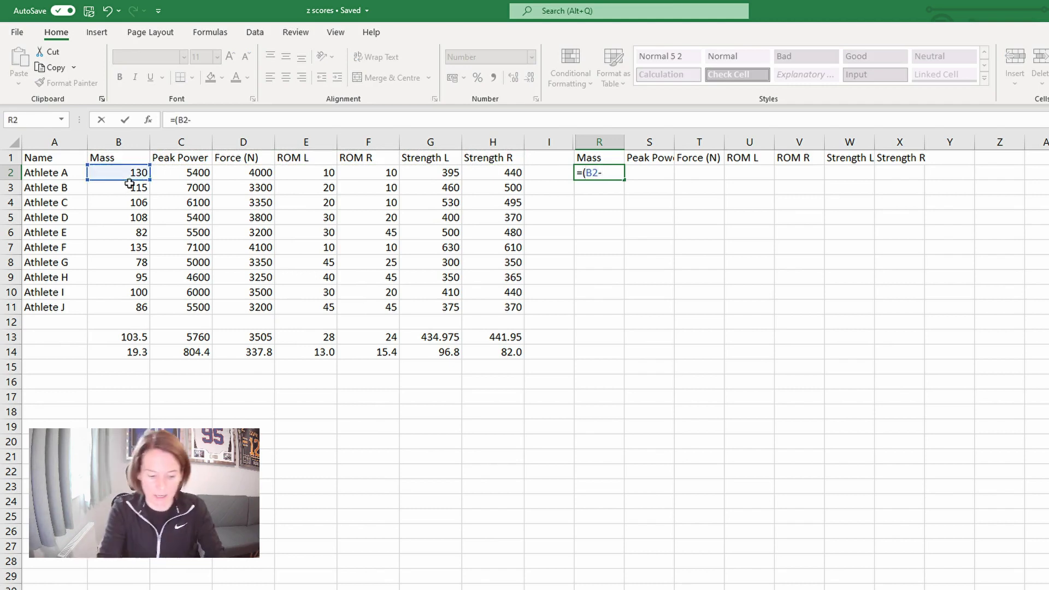
text(average()
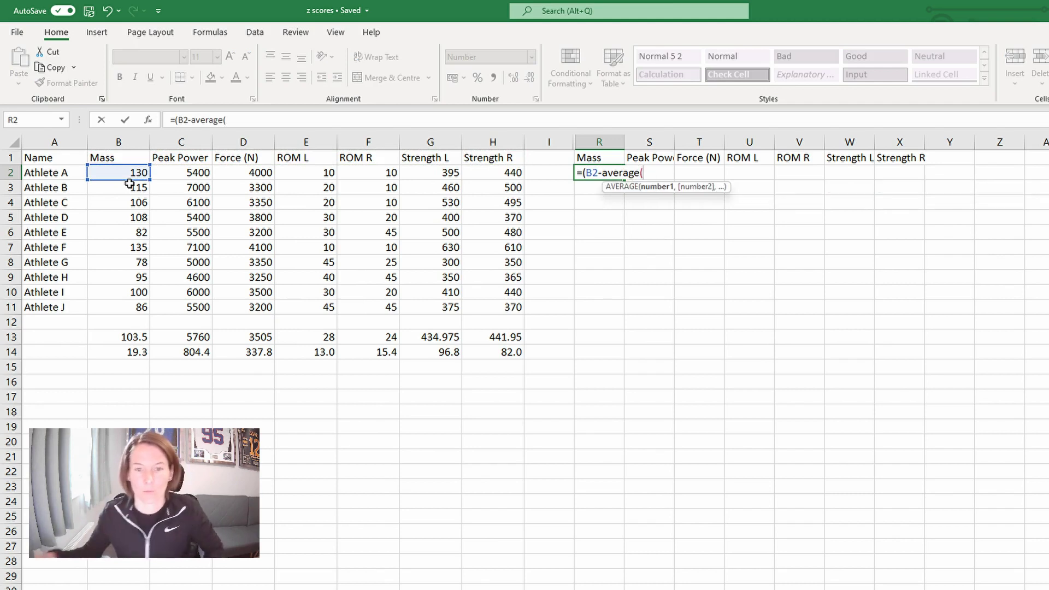
drag(130, 173, 138, 307)
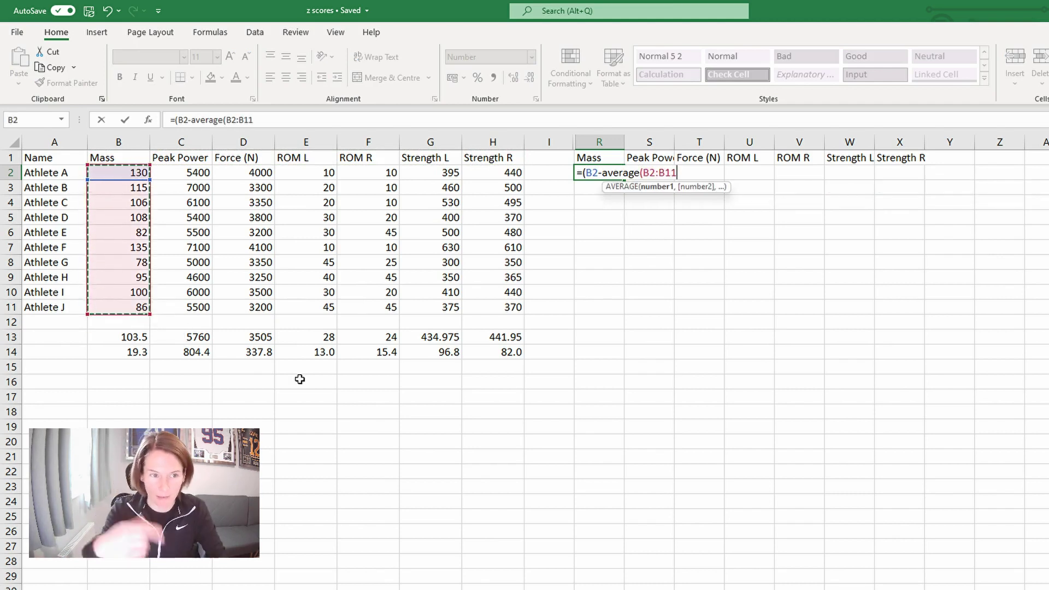
text())/)
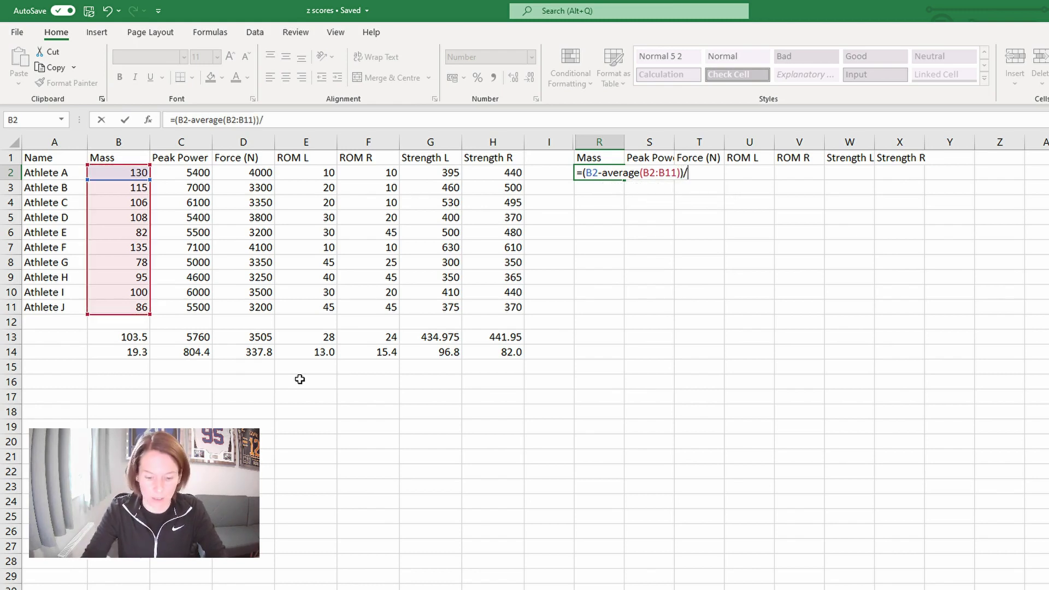
text(stdev()
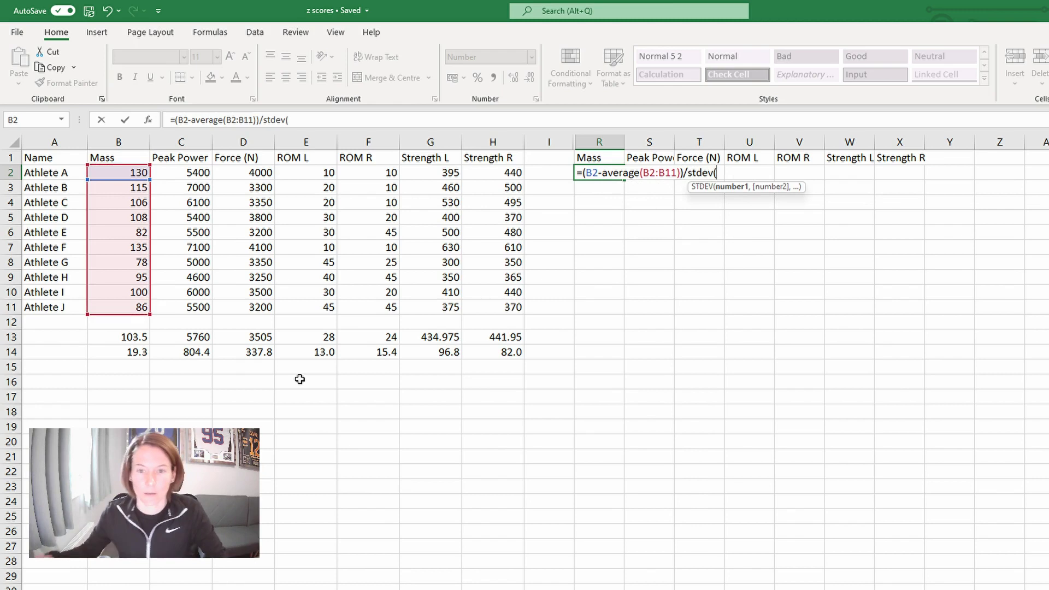
drag(117, 174, 125, 314)
text())
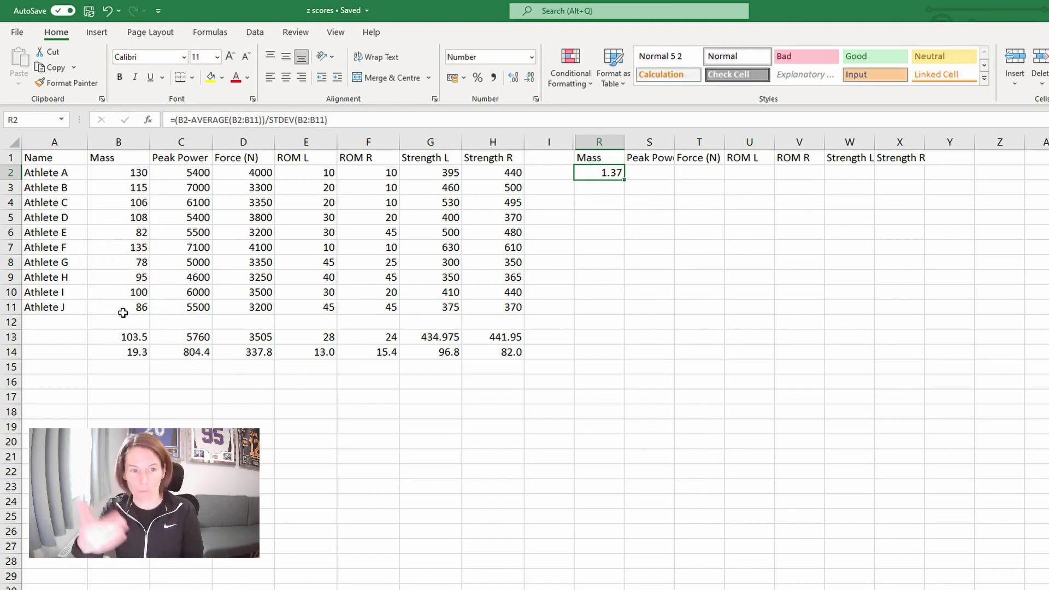
key(ctrl+Return)
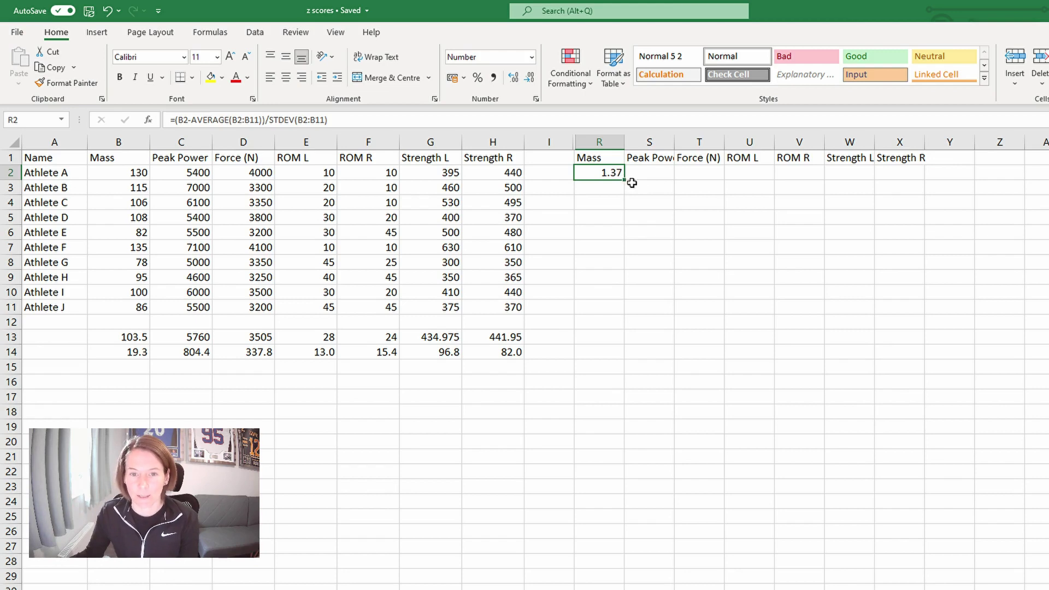
Step: Fill the Mass z-score down to R11 and confirm R3's copied ranges shifted to B3:B12
drag(625, 179, 624, 315)
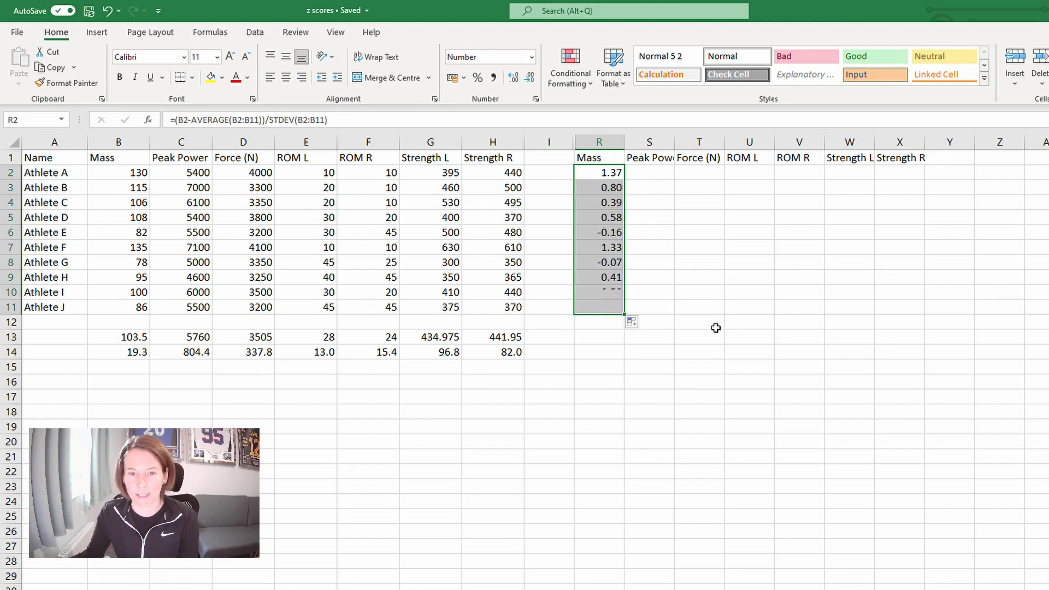
click(603, 187)
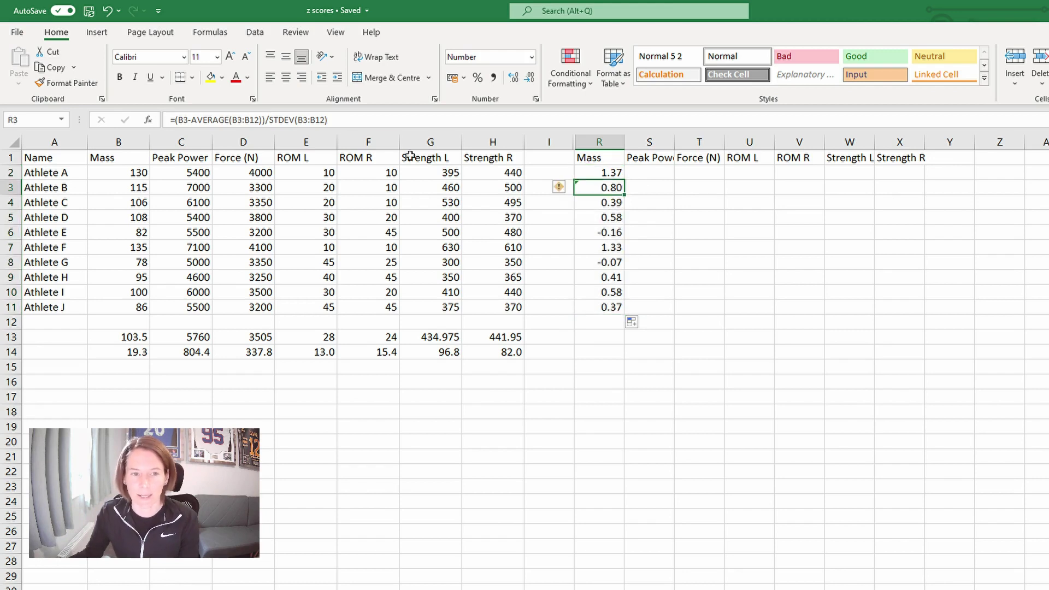
click(329, 122)
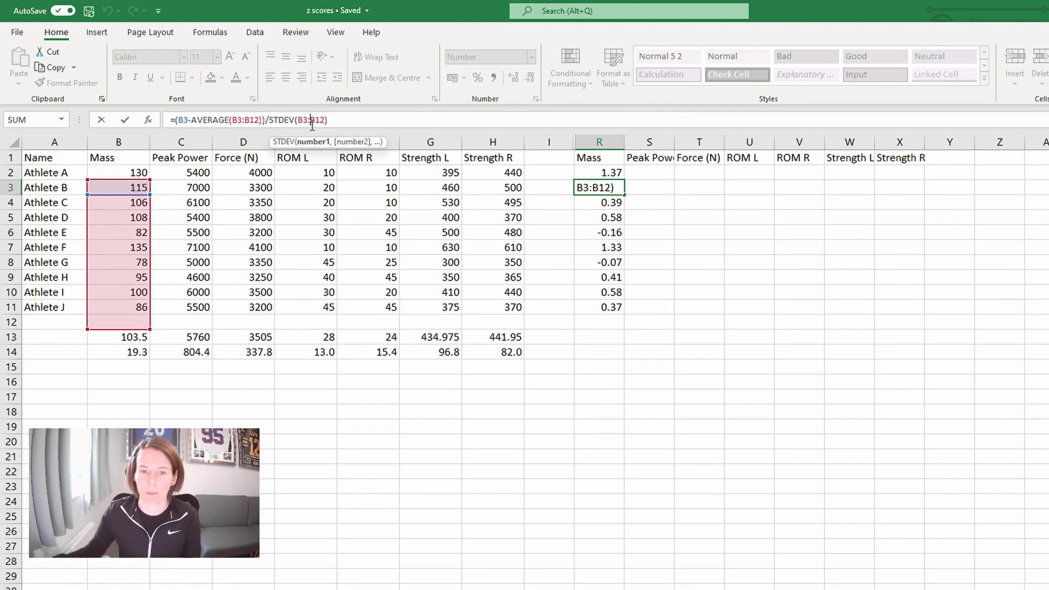
key(Return)
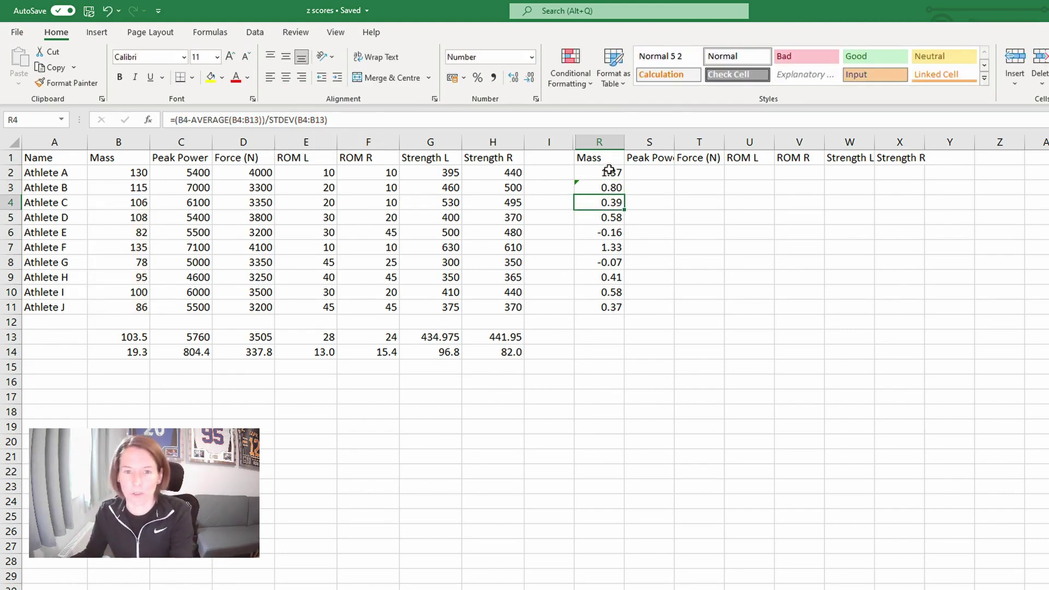
click(607, 173)
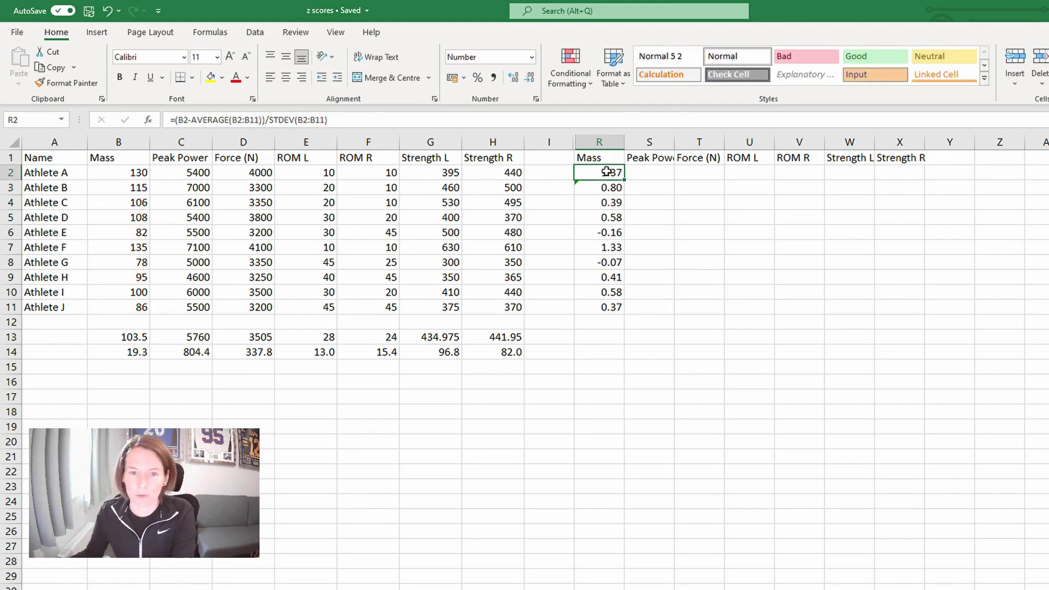
Step: Anchor R2's AVERAGE and STDEV ranges to B$2:B$11 and fill the formula across R2:X11
click(236, 119)
text($2:B)
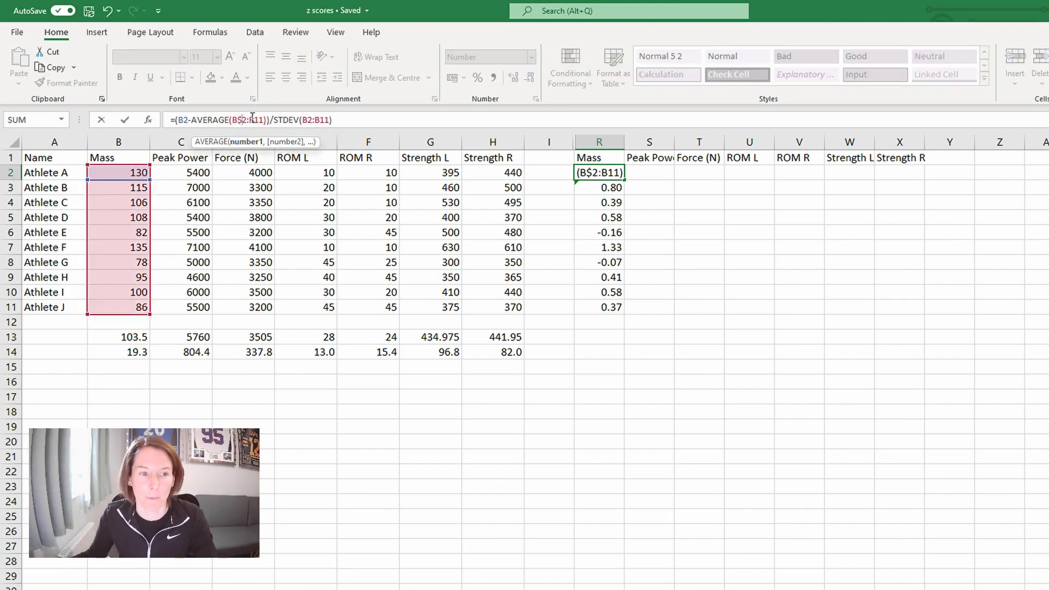
text($)
key(Right)
key(Right)
key(Right)
key(Right)
key(Right)
key(Right)
key(Right)
key(Right)
key(Right)
key(Right)
key(Right)
key(Right)
text($)
key(Right)
key(Right)
key(Right)
text($)
key(Return)
key(Up)
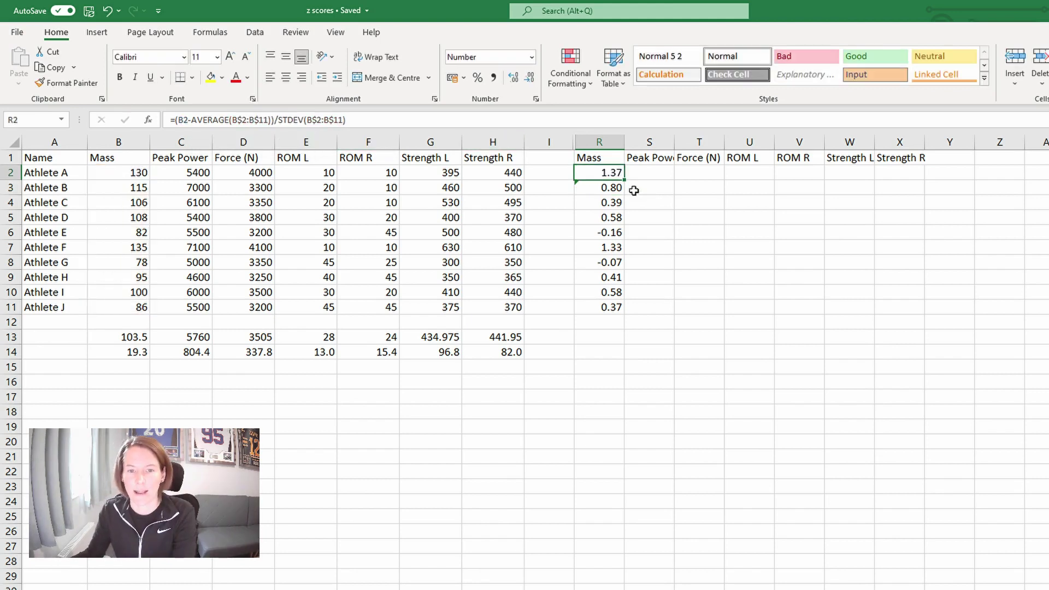
drag(626, 182, 924, 314)
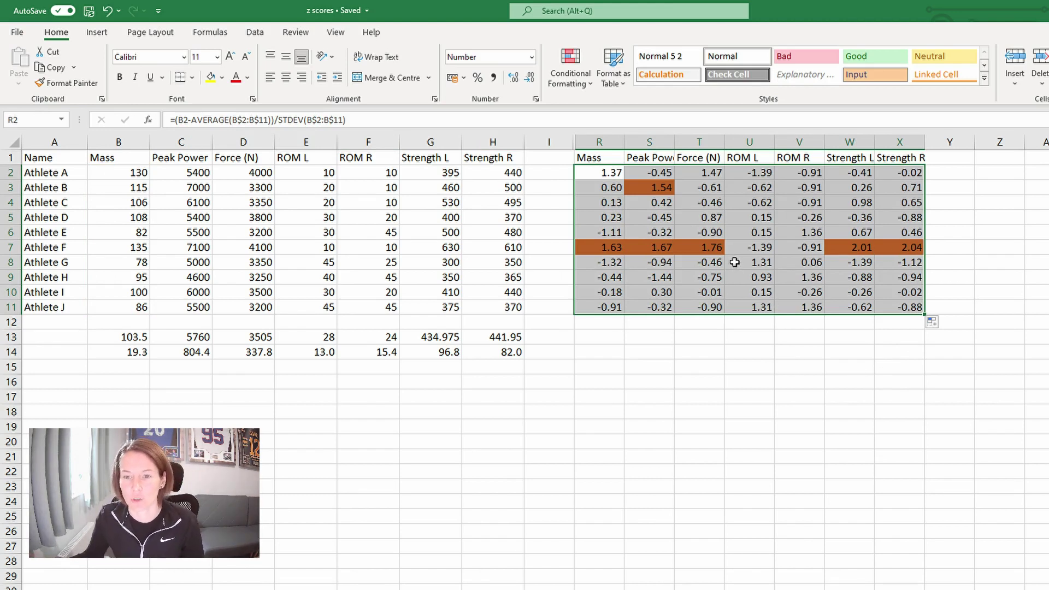
Step: Unhide the original z-score columns J–Q and compare both tables side by side
drag(585, 142, 562, 141)
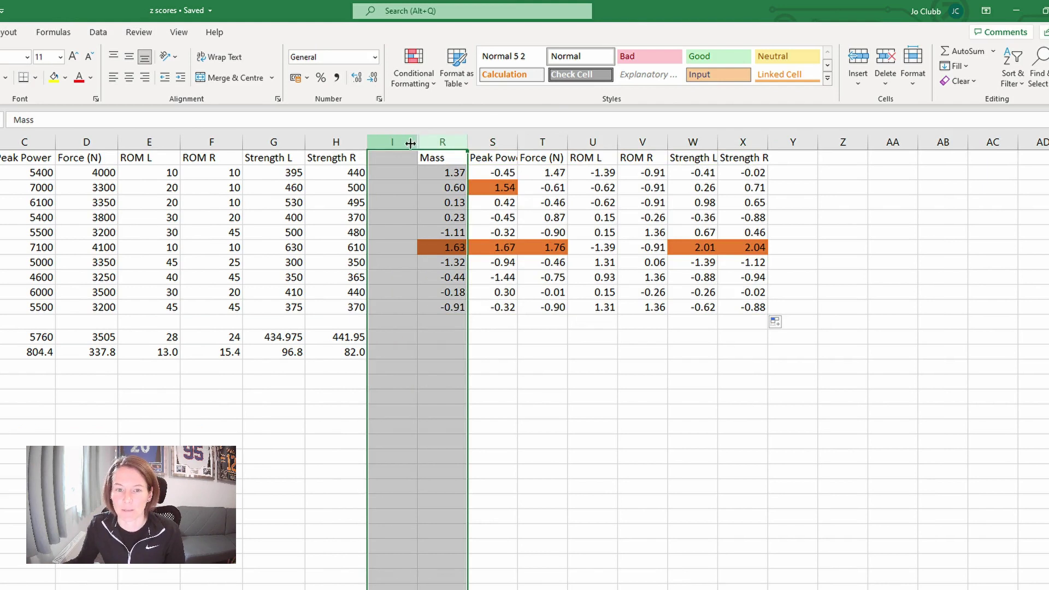
right_click(581, 144)
click(476, 361)
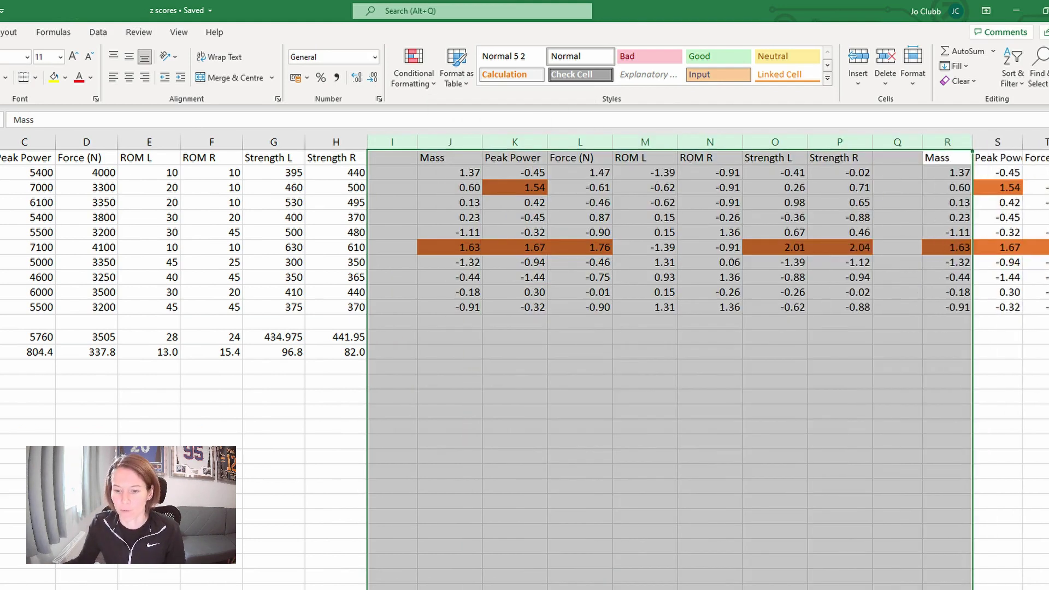
scroll(524, 361, right, 4)
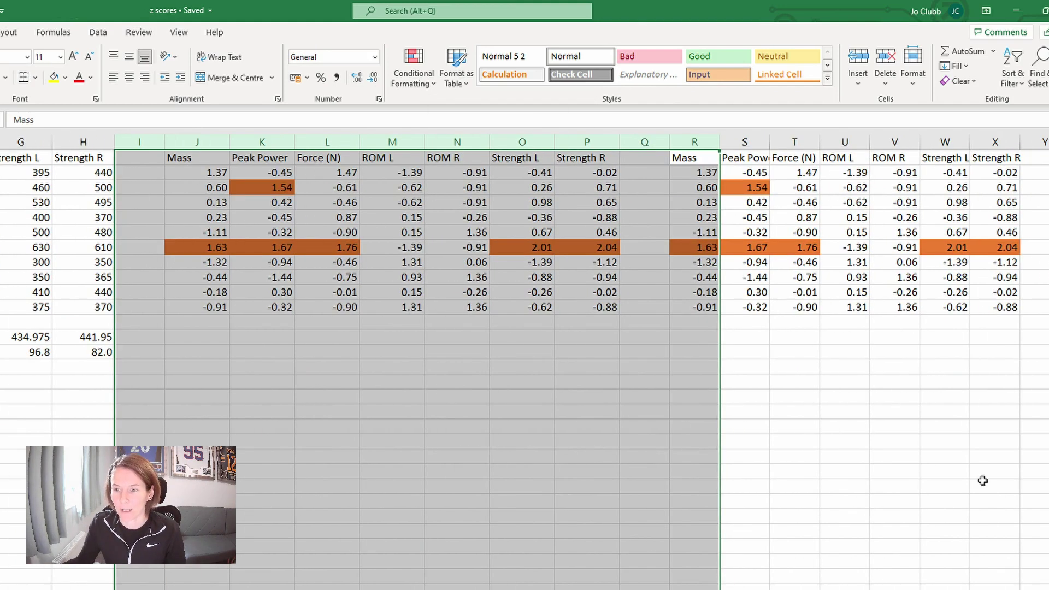
drag(1001, 306, 169, 163)
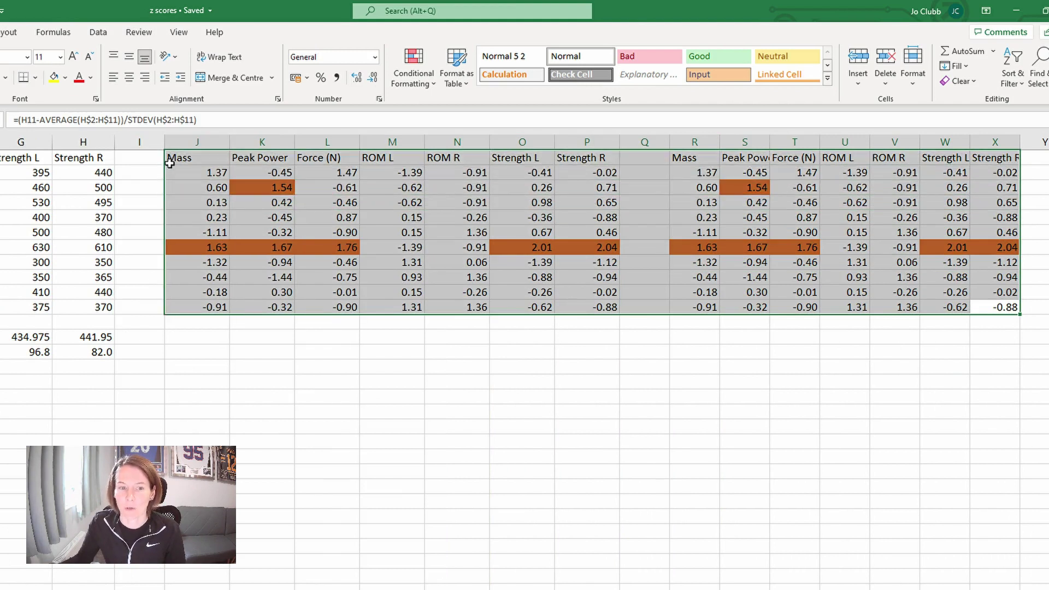
click(156, 243)
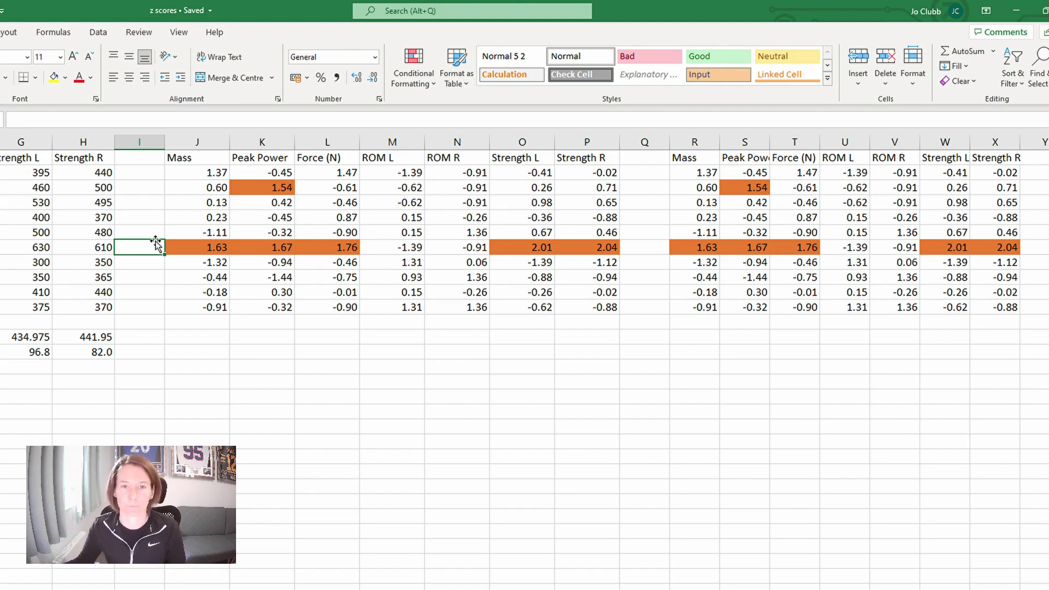
scroll(134, 338, left, 2)
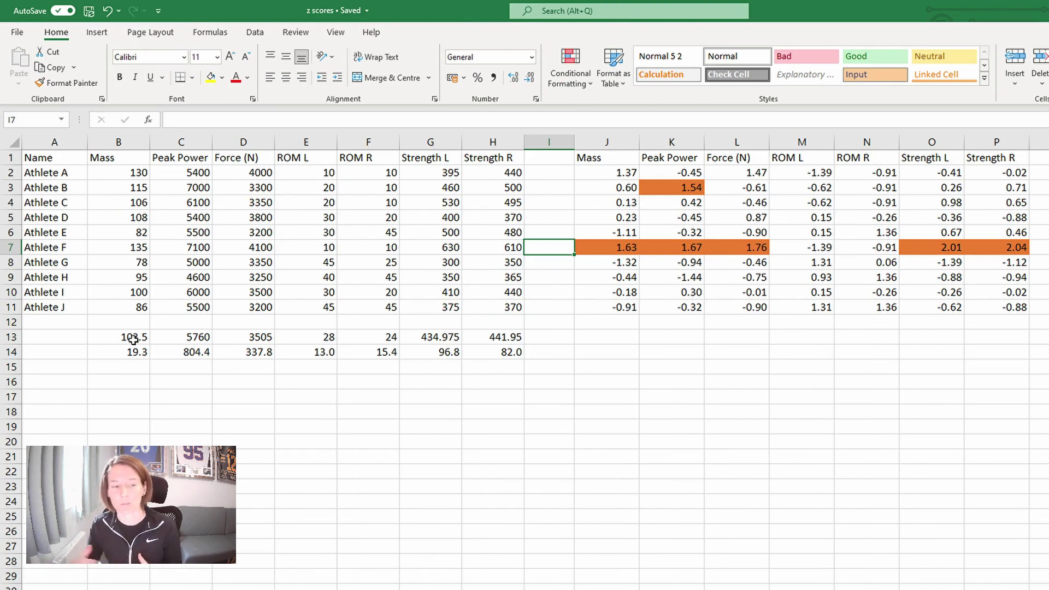
Step: Check the Mass average formula and insert a blank row above the table's header row
click(133, 339)
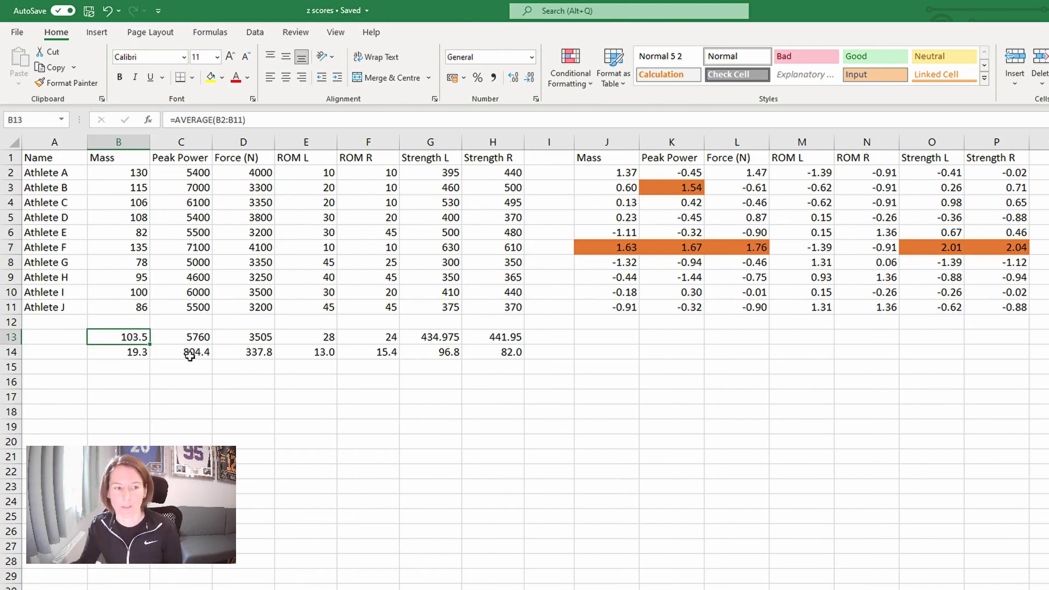
click(6, 159)
right_click(81, 163)
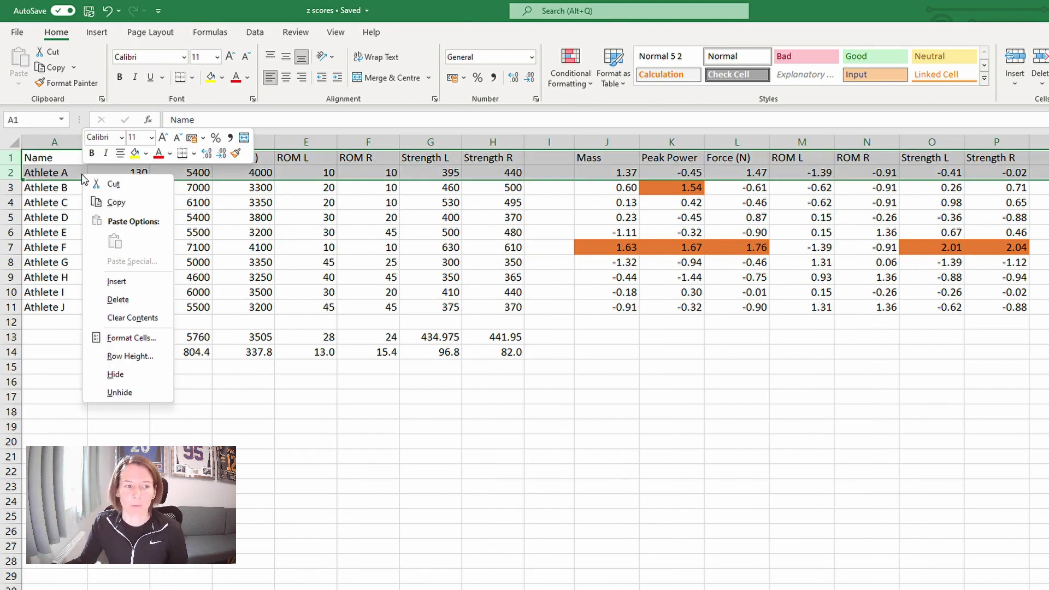
click(109, 280)
drag(127, 335, 123, 418)
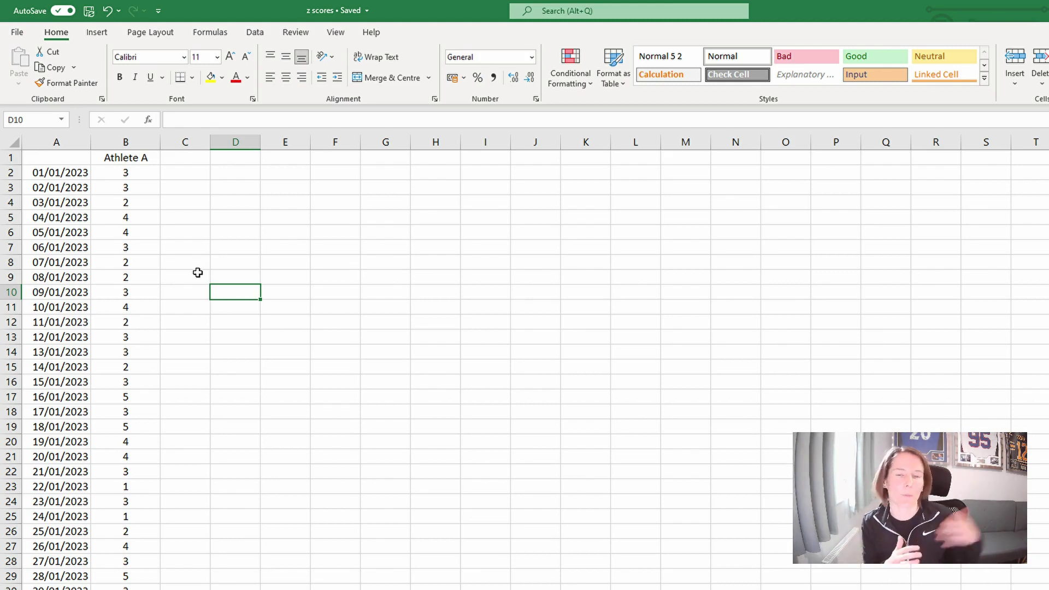
Step: Enter =(B16-AVERAGE(B2:B15))/STDEV(B2:B15) in C16 for the 15/01/2023 rolling z-score
click(183, 173)
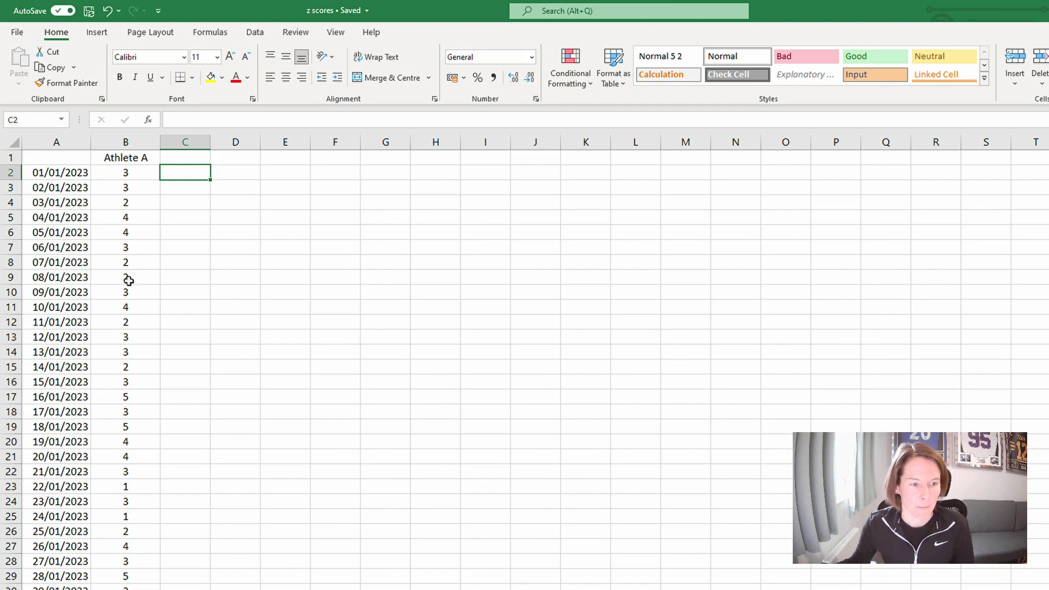
click(185, 381)
text(=()
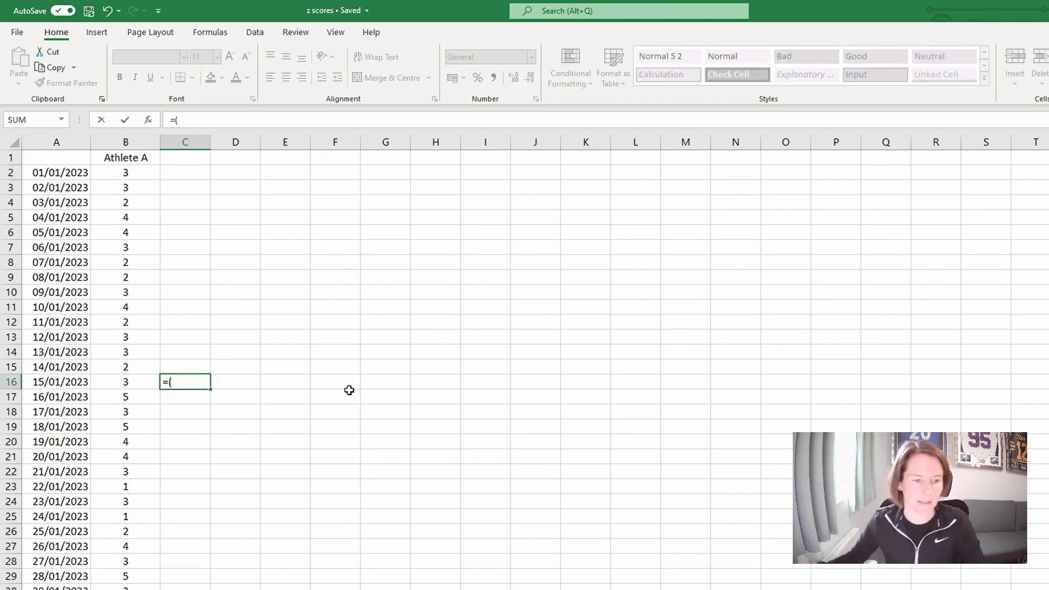
click(131, 379)
text(-average()
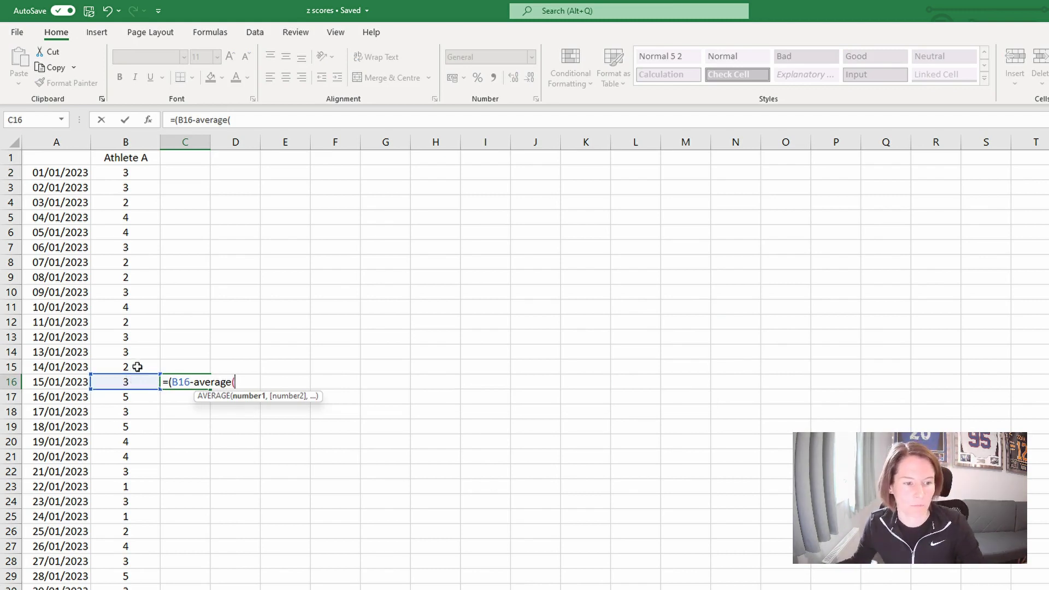
drag(138, 366, 146, 177)
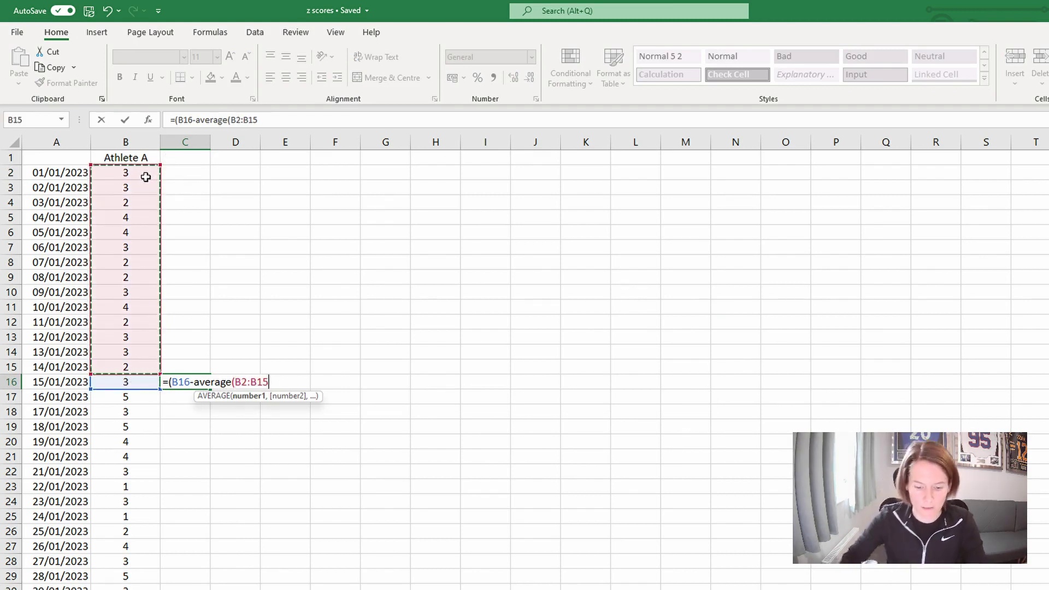
text()/stdev()
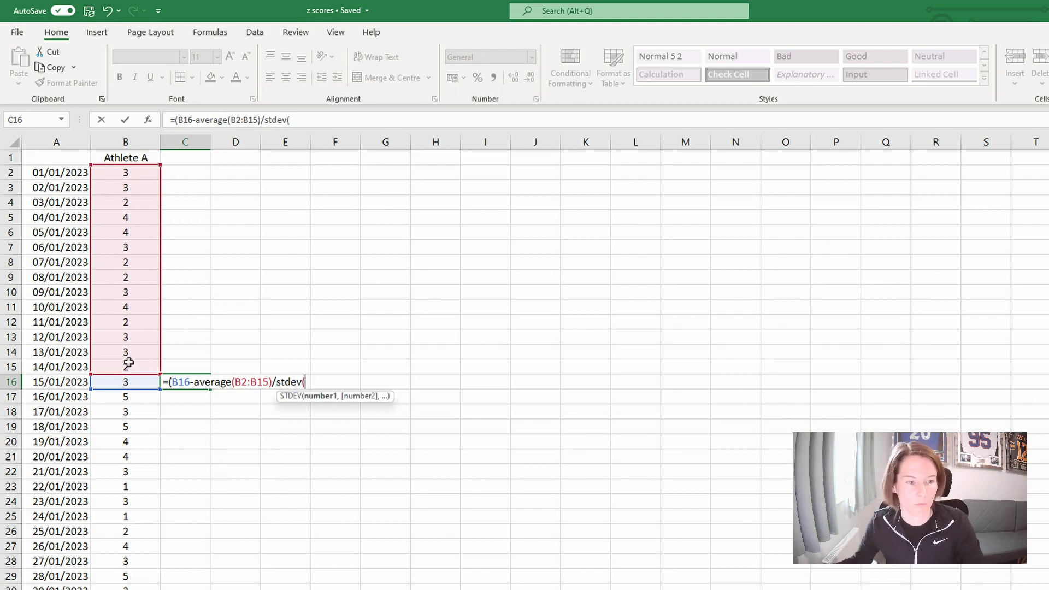
drag(134, 365, 153, 172)
key(ctrl+Return)
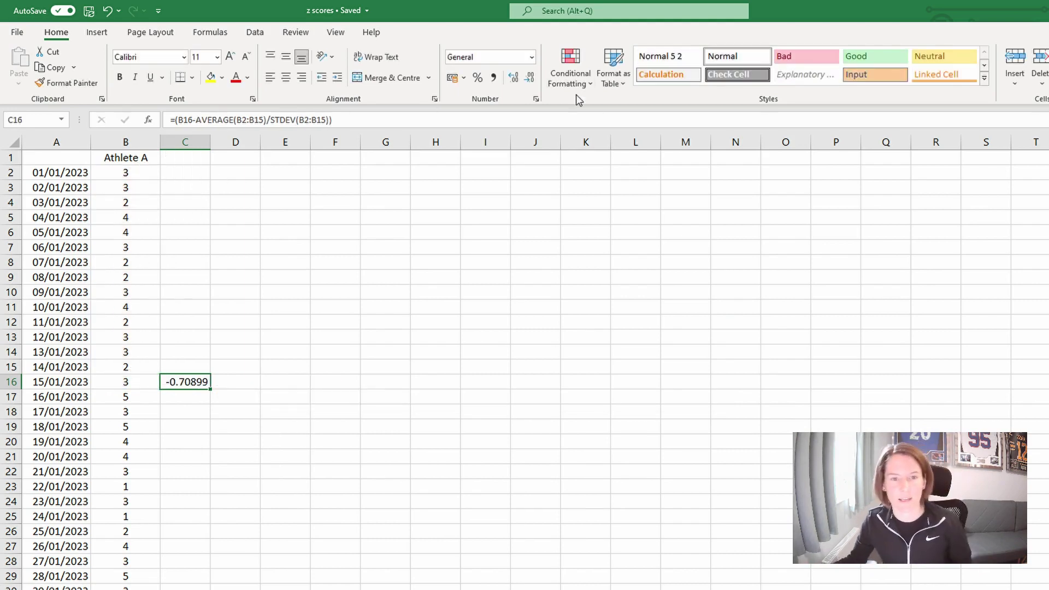
Step: Format C16 as Number with two decimals, showing -0.71
click(526, 76)
click(526, 77)
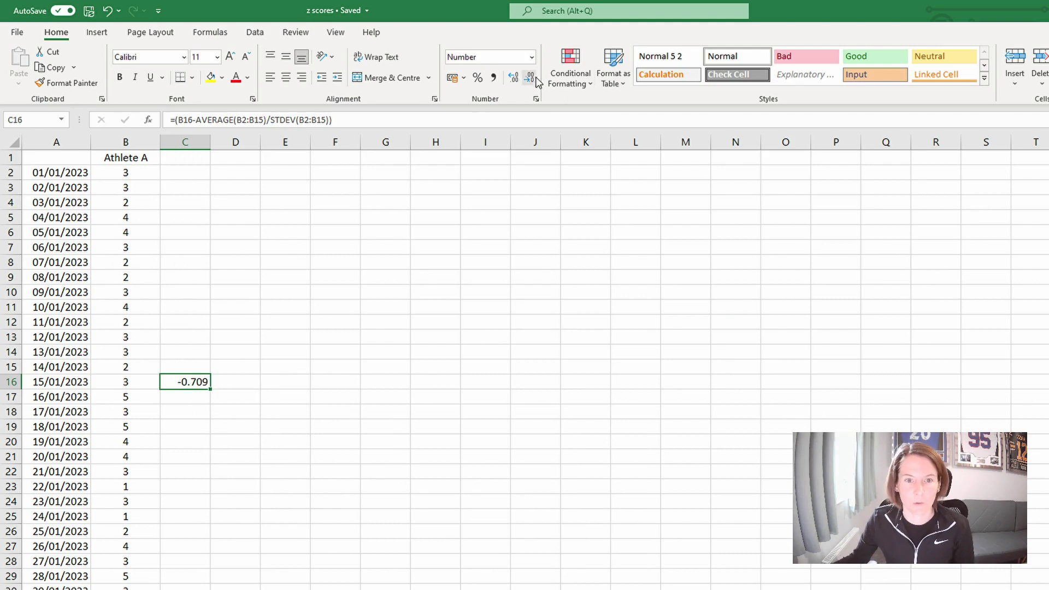
click(528, 77)
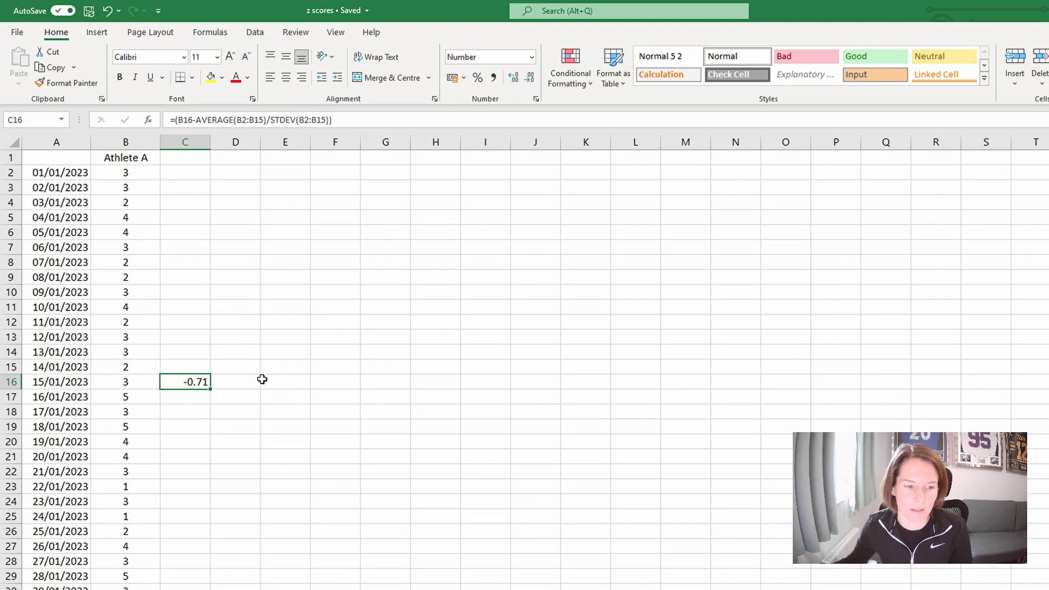
scroll(262, 379, down, 2)
Step: Fill the rolling z-score down to C36, verify its B22:B35 window, and select C16:C36
drag(211, 296, 195, 588)
scroll(253, 489, down, 3)
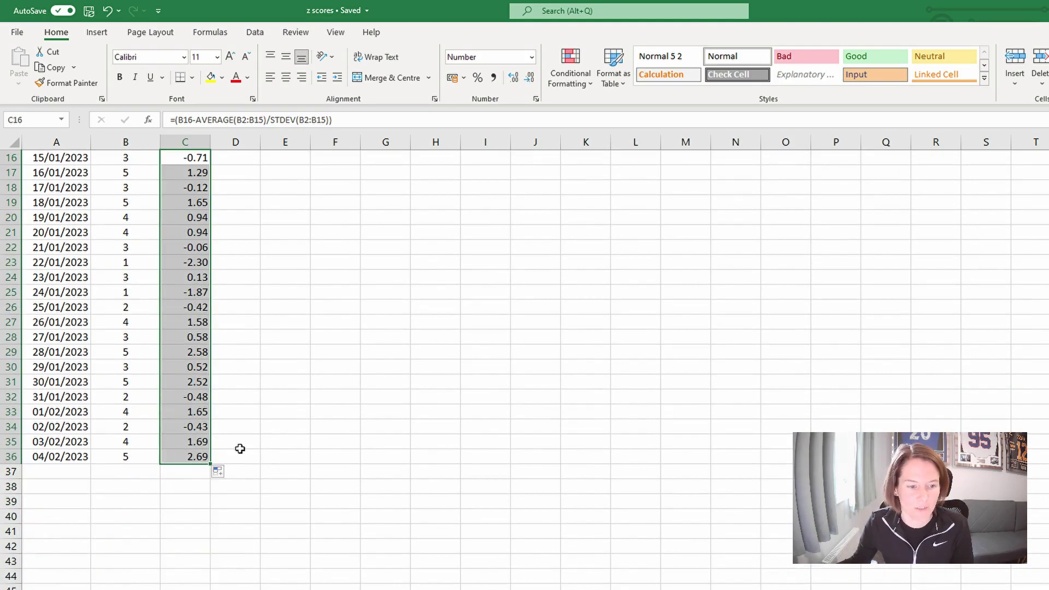
click(189, 457)
double_click(189, 457)
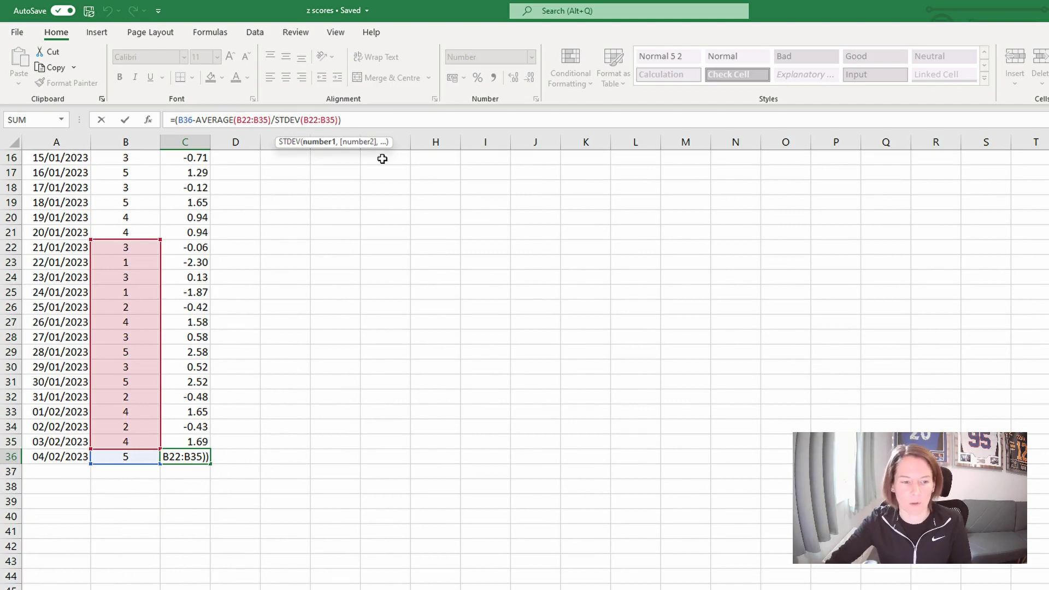
key(Return)
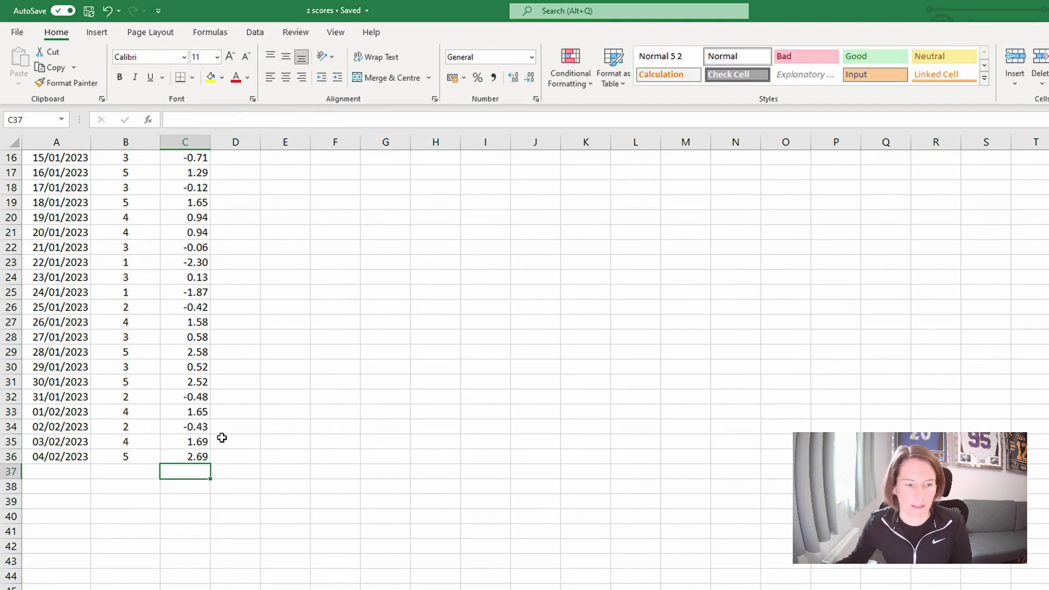
drag(187, 457, 180, 381)
Step: Give rolling z-scores of 1.5 or more in C16:C36 an orange fill
click(562, 72)
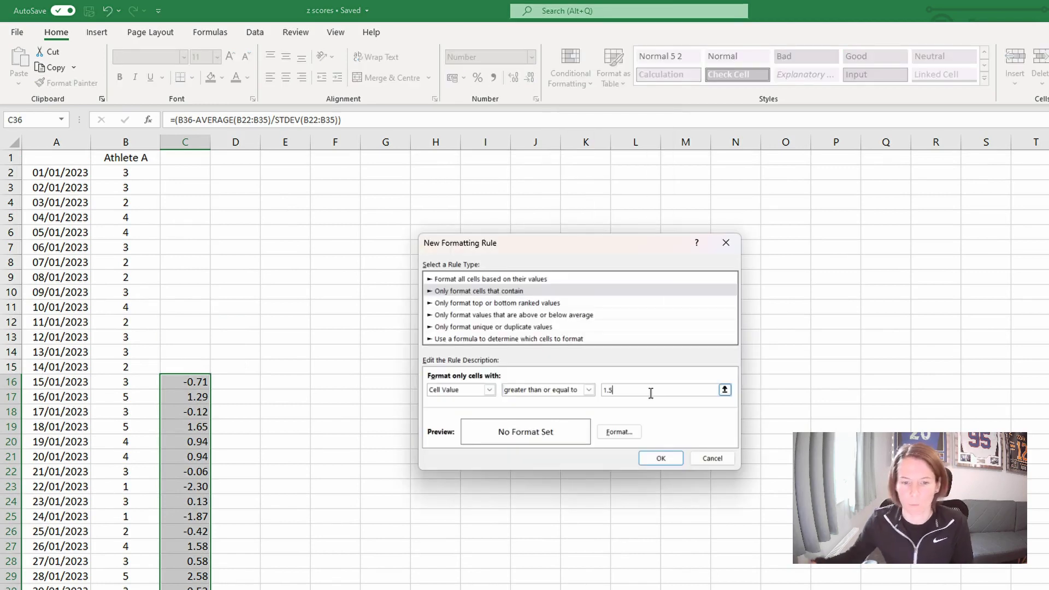
click(619, 433)
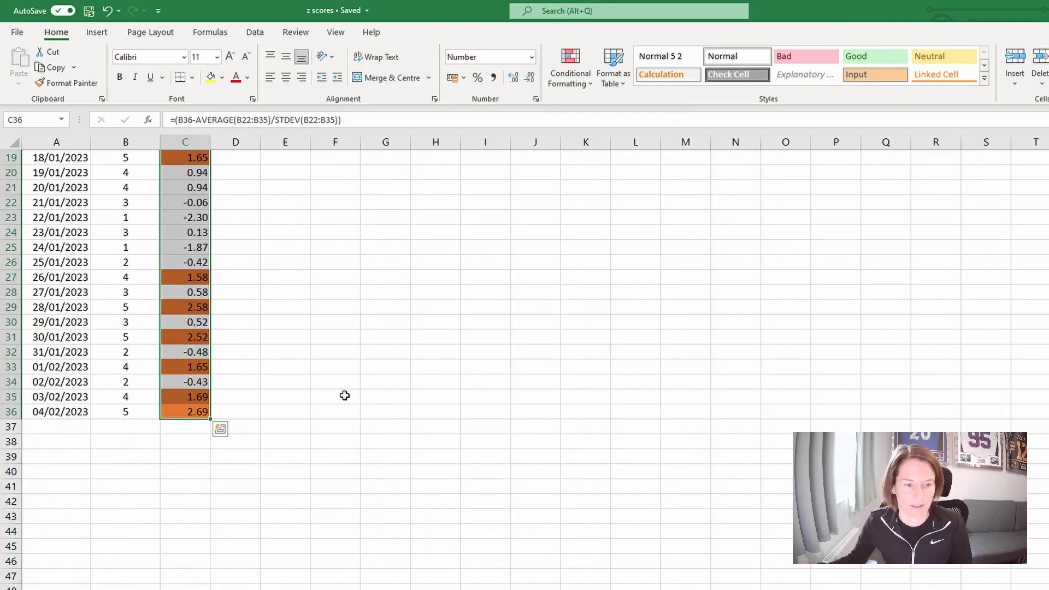
scroll(335, 398, up, 1)
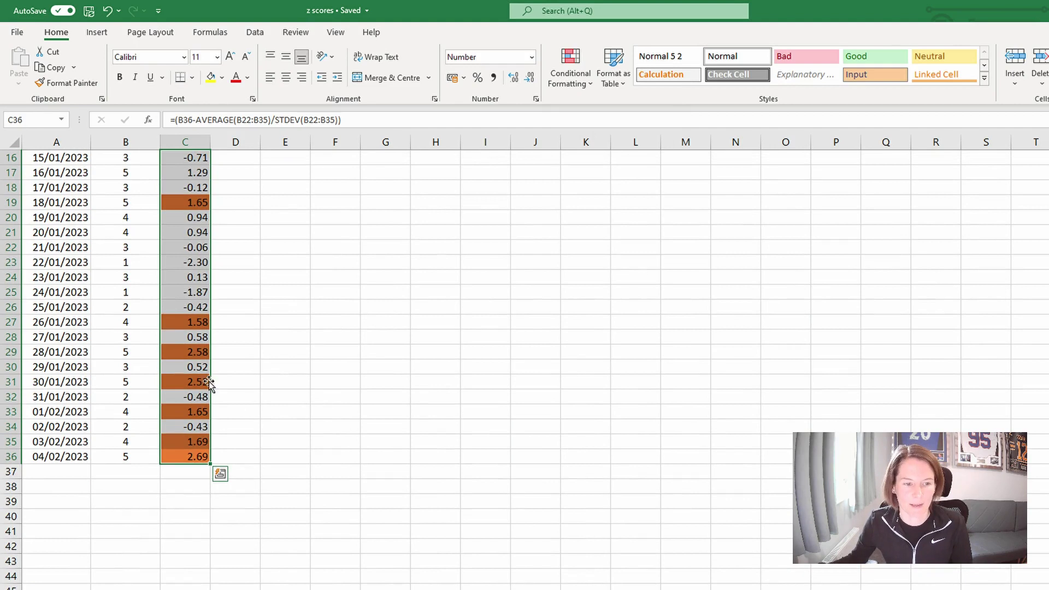
Step: Spot-check the 27/01, 22/01 and 31/01 z-score formulas and mark the low 22–25 January days
click(171, 339)
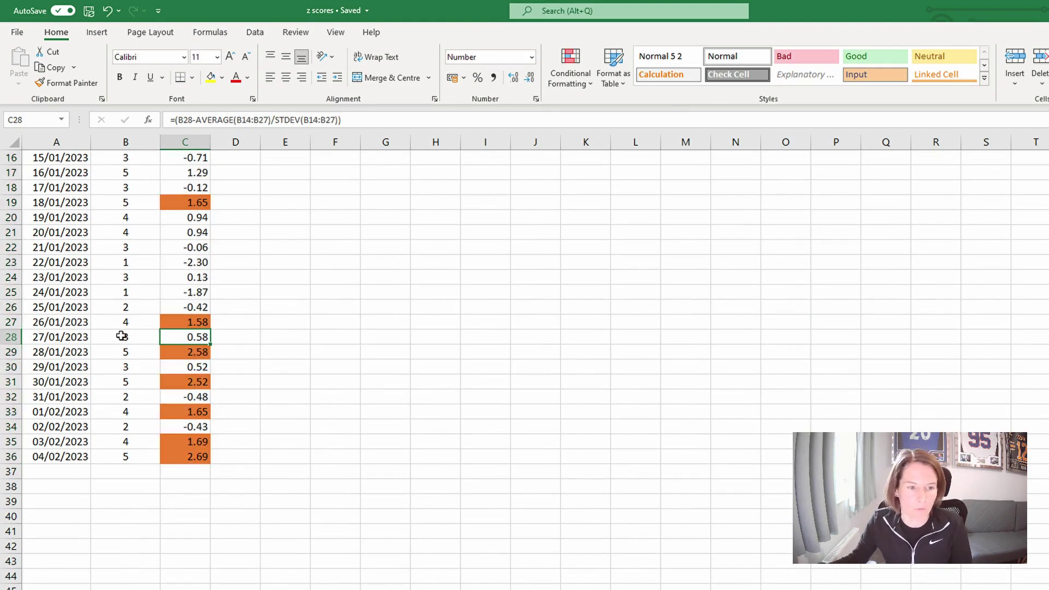
click(186, 262)
scroll(235, 303, up, 2)
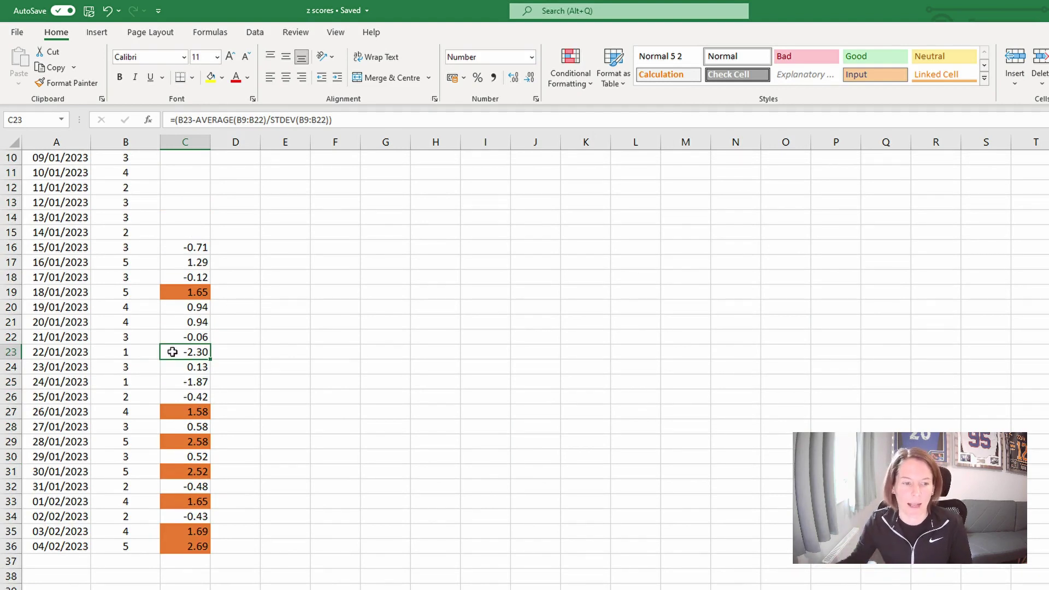
click(133, 353)
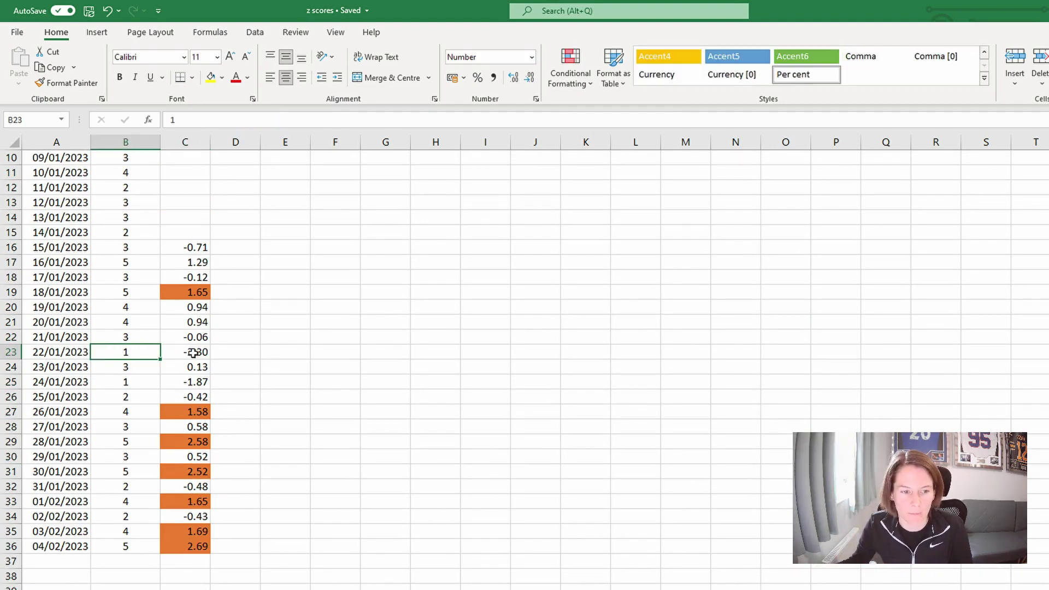
drag(194, 354, 60, 395)
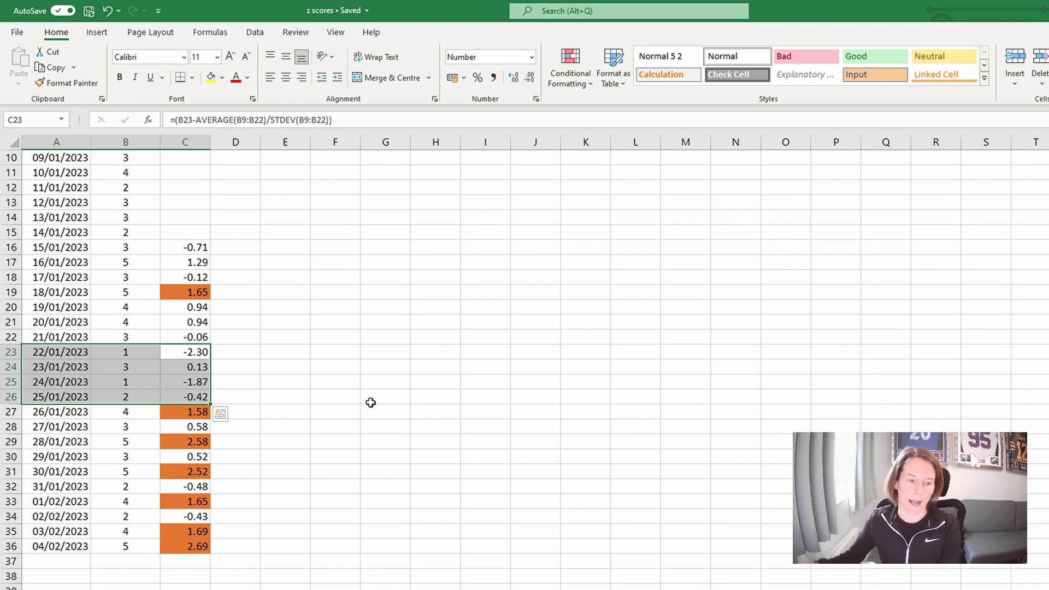
scroll(206, 450, down, 3)
click(183, 353)
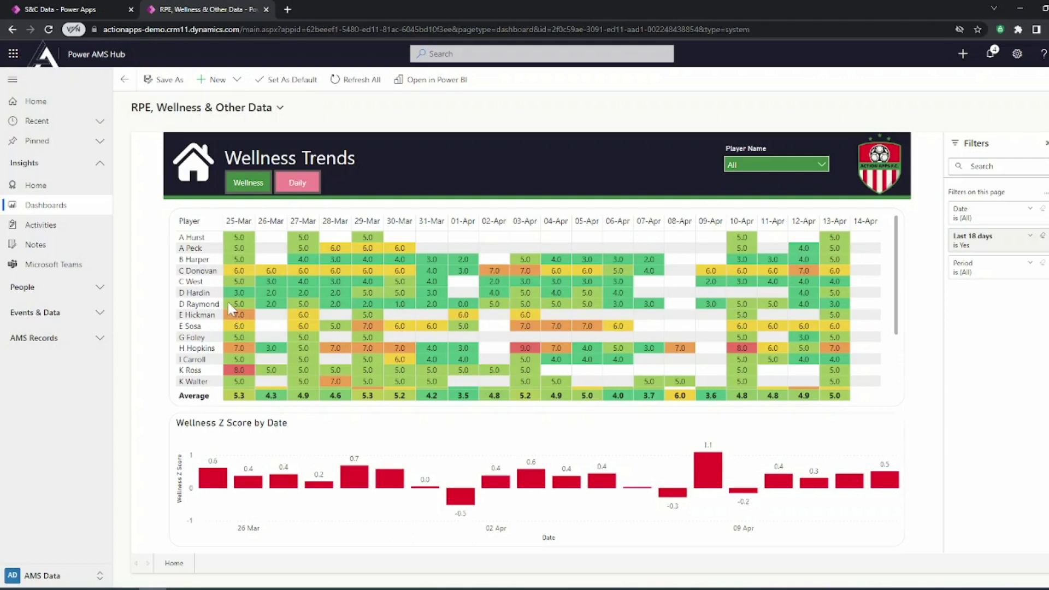
Step: Cross-filter the Wellness Z Score by Date chart to one player, then to another
click(206, 275)
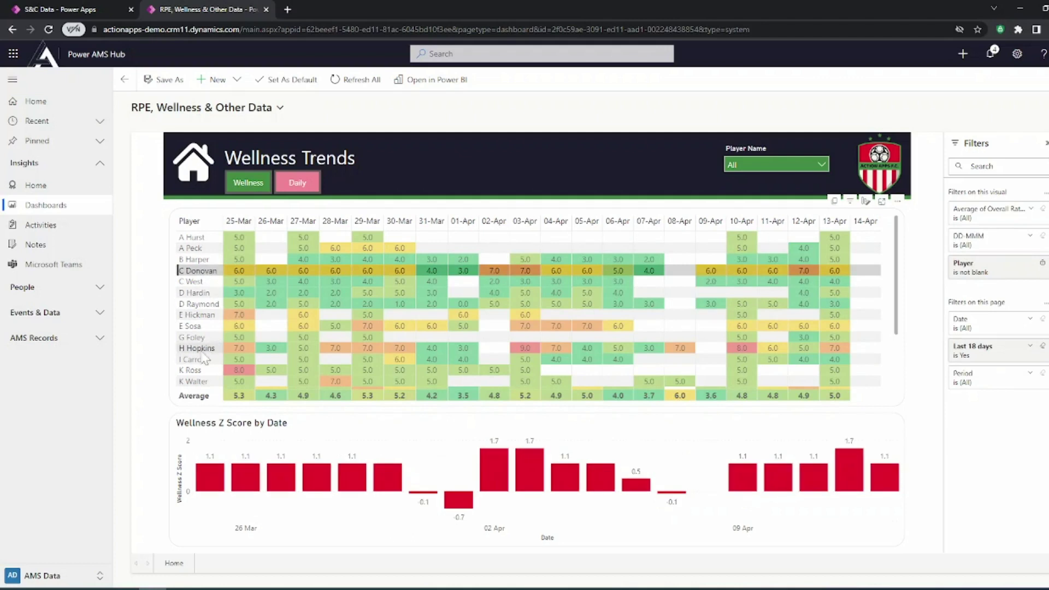
click(202, 352)
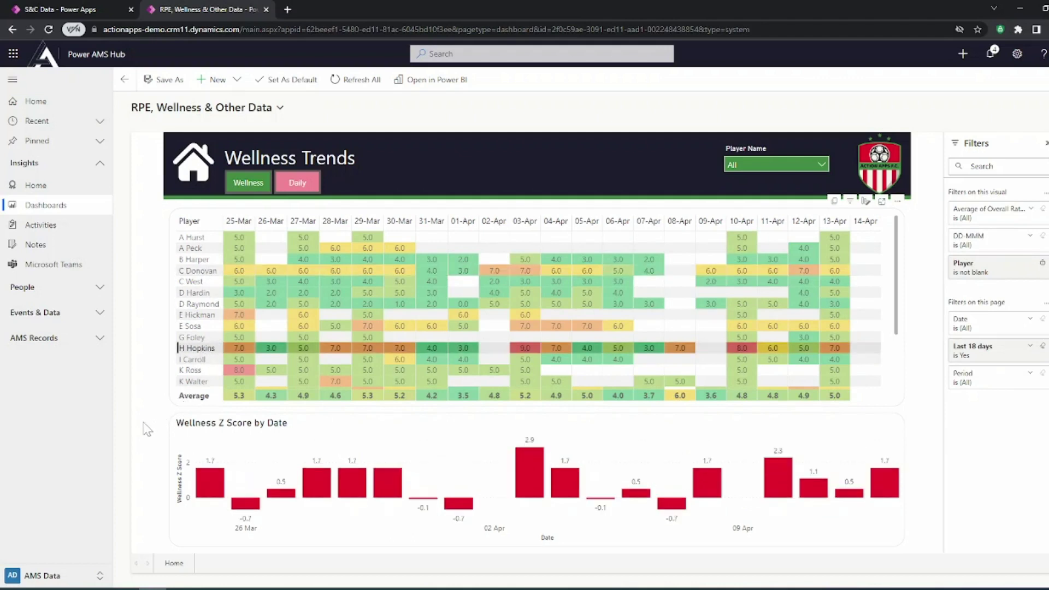